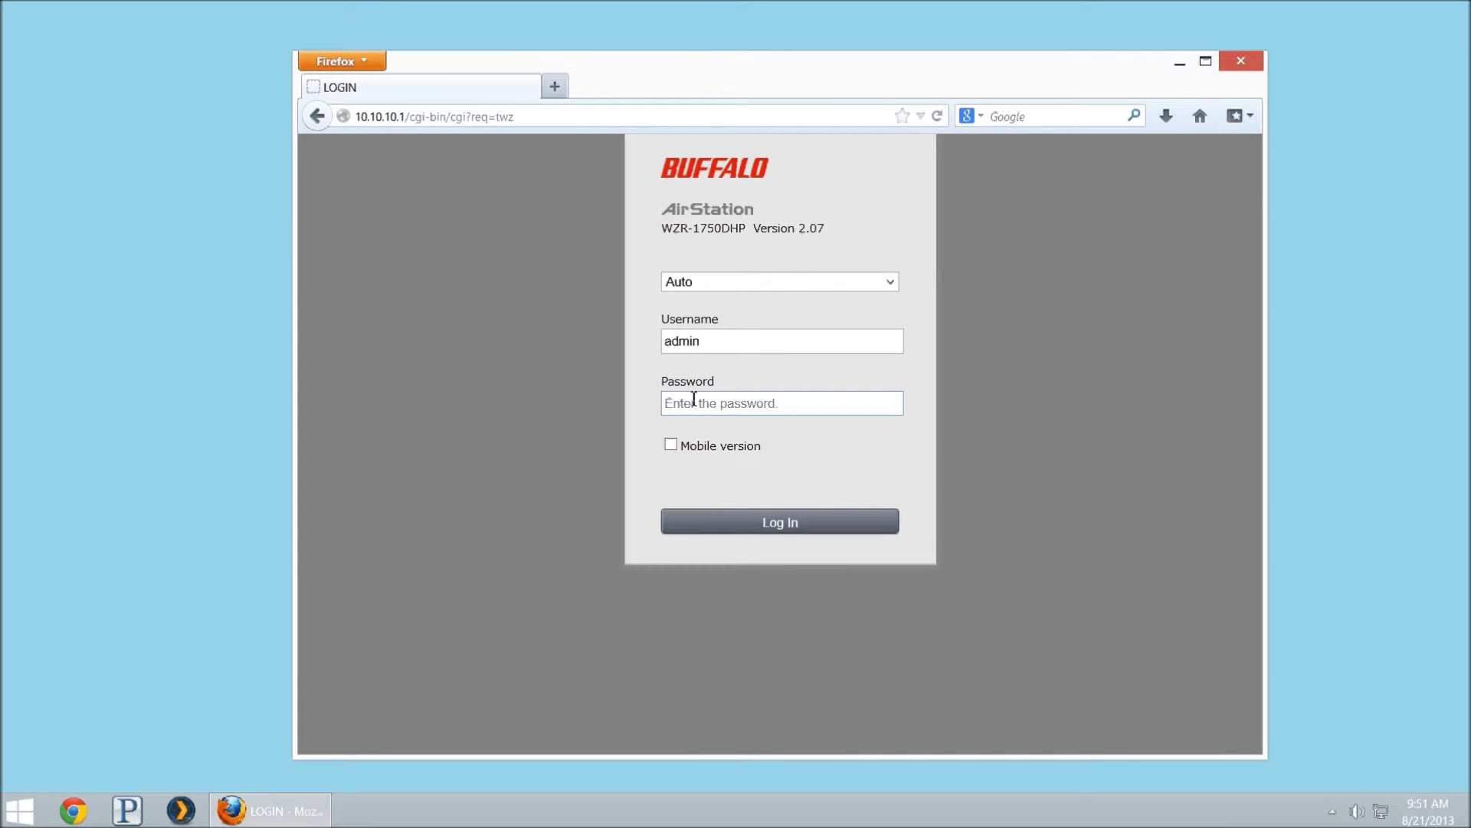
# Log in to the router with the admin password and open the Priority Control QoS page
pyautogui.click(693, 399)
pyautogui.write('password')
pyautogui.press('Return')
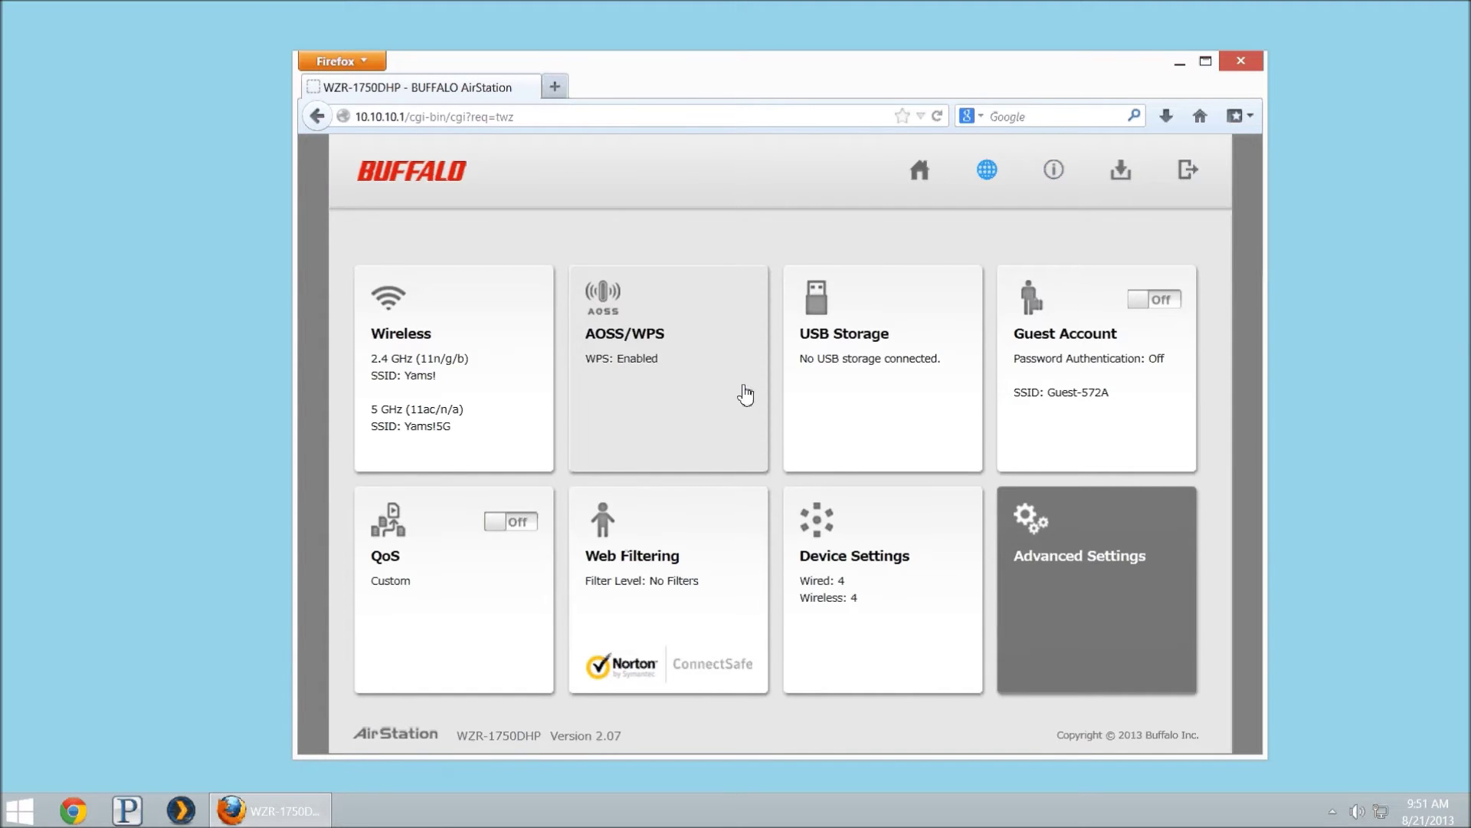
pyautogui.click(418, 573)
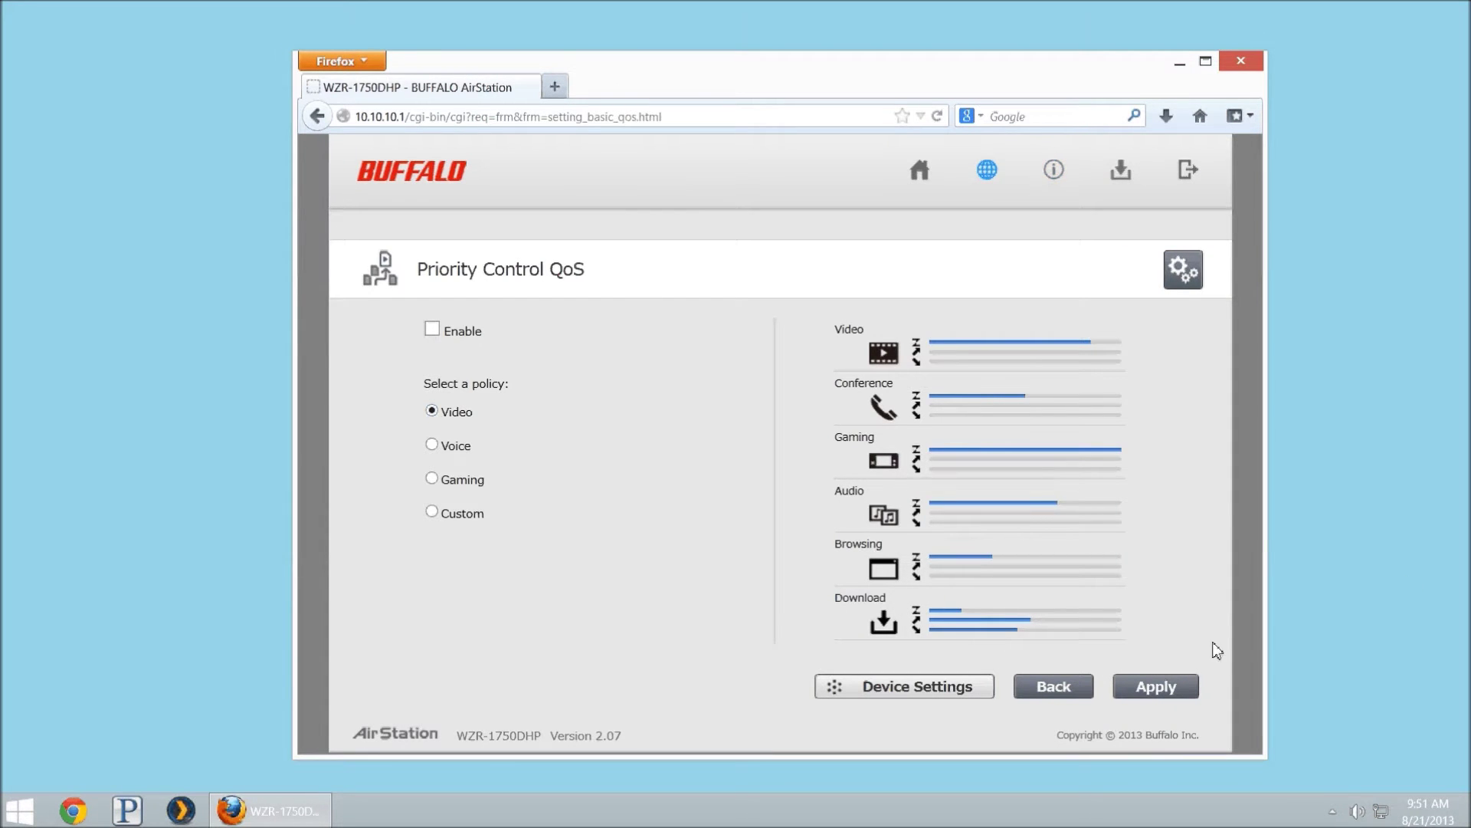
# Apply the Video priority policy, then select the Gaming policy
pyautogui.click(1161, 687)
pyautogui.click(474, 480)
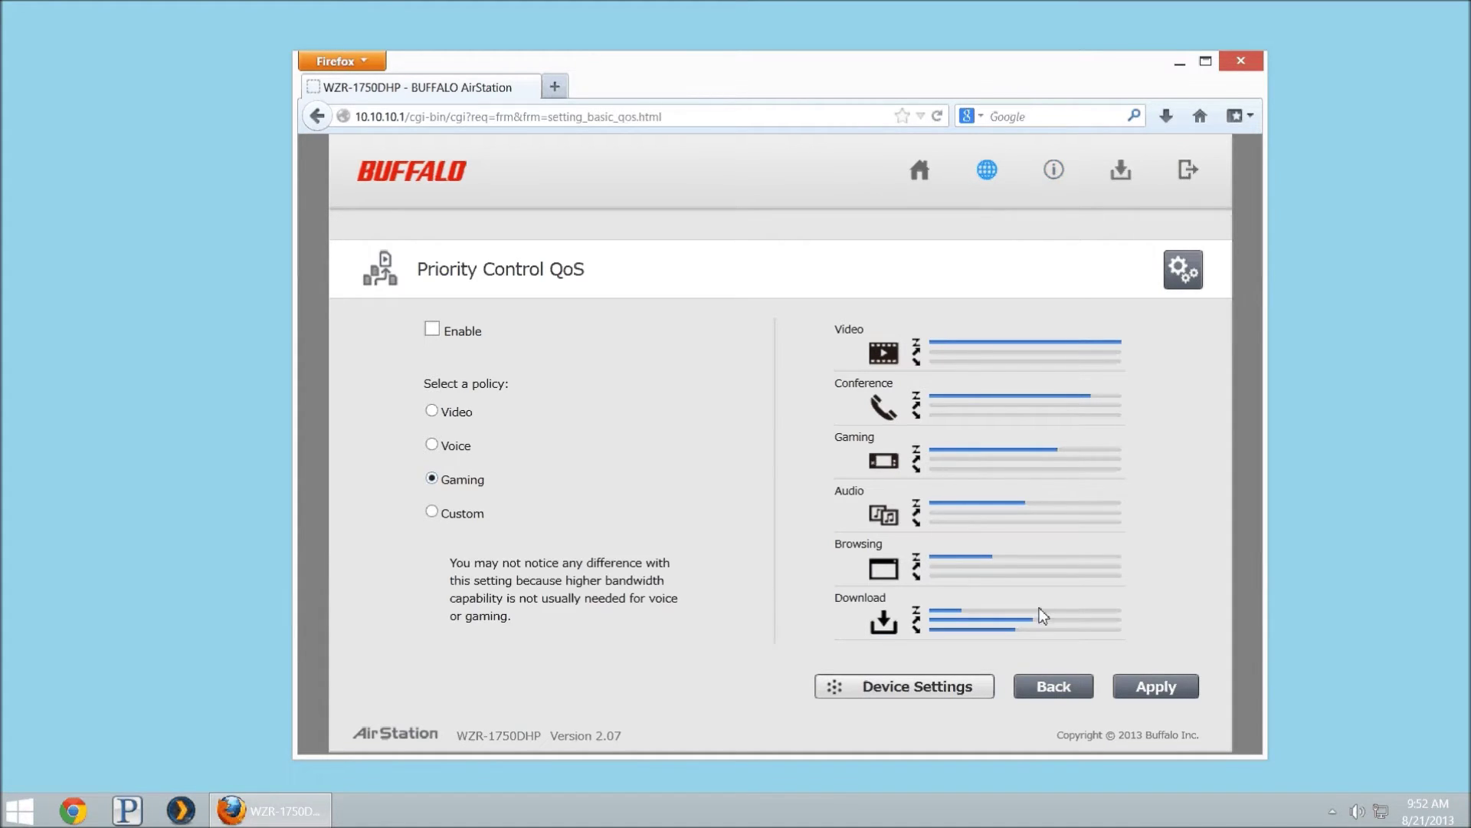
# Apply Gaming, then apply the Custom policy ranking Video, Conference, then Gaming
pyautogui.click(1153, 688)
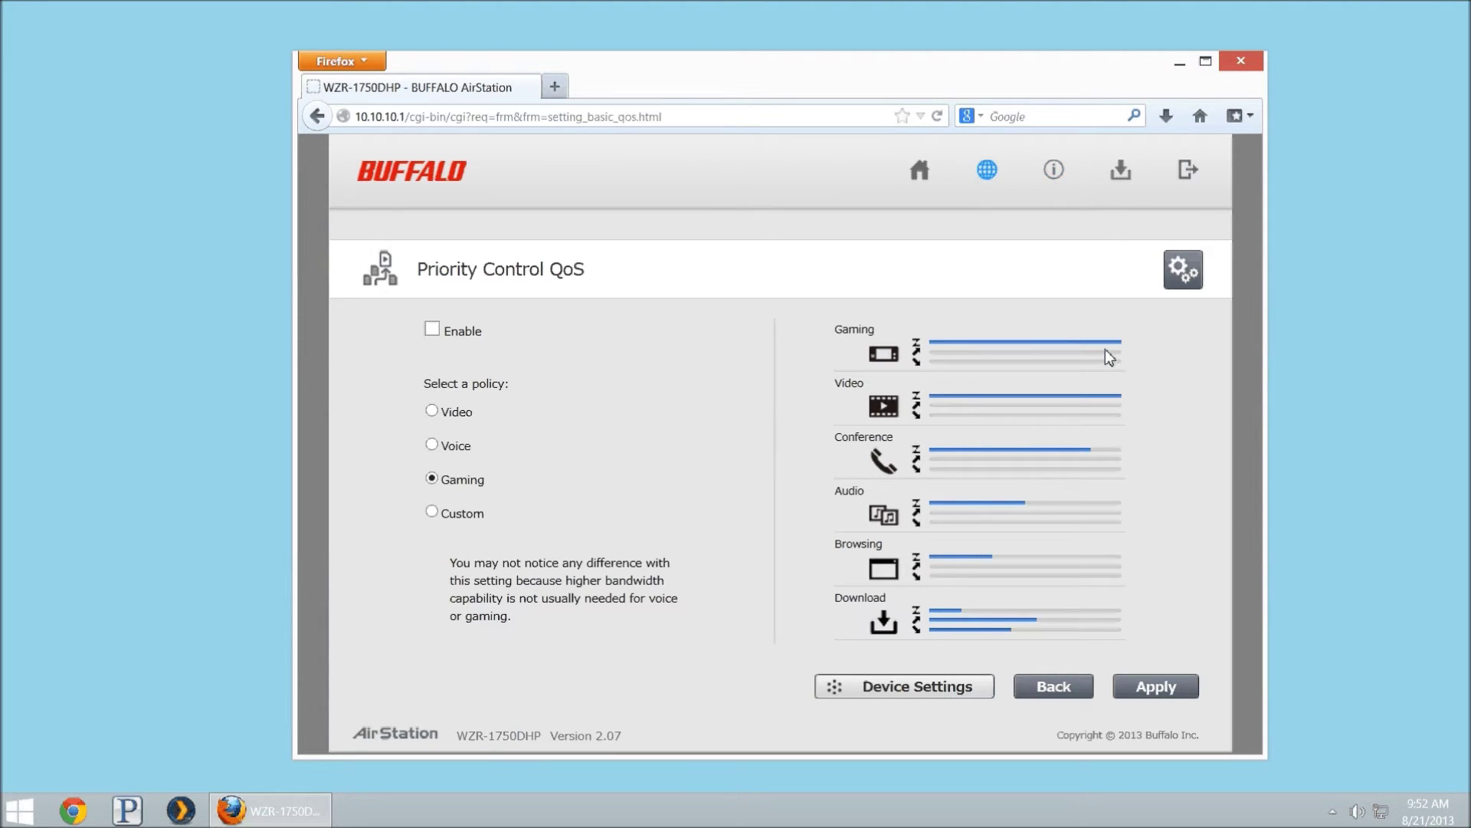
pyautogui.rightClick(1095, 376)
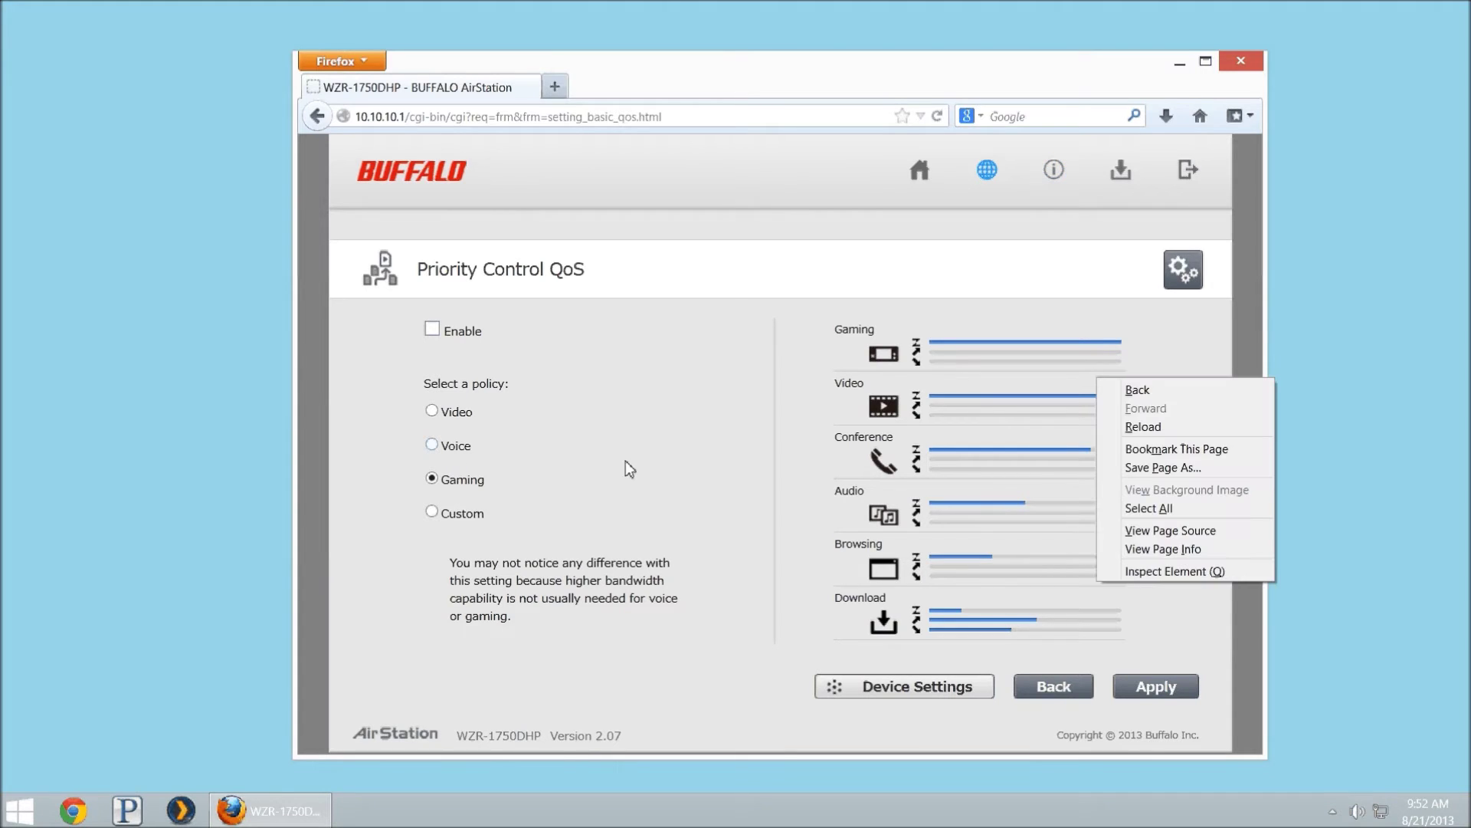
pyautogui.click(813, 482)
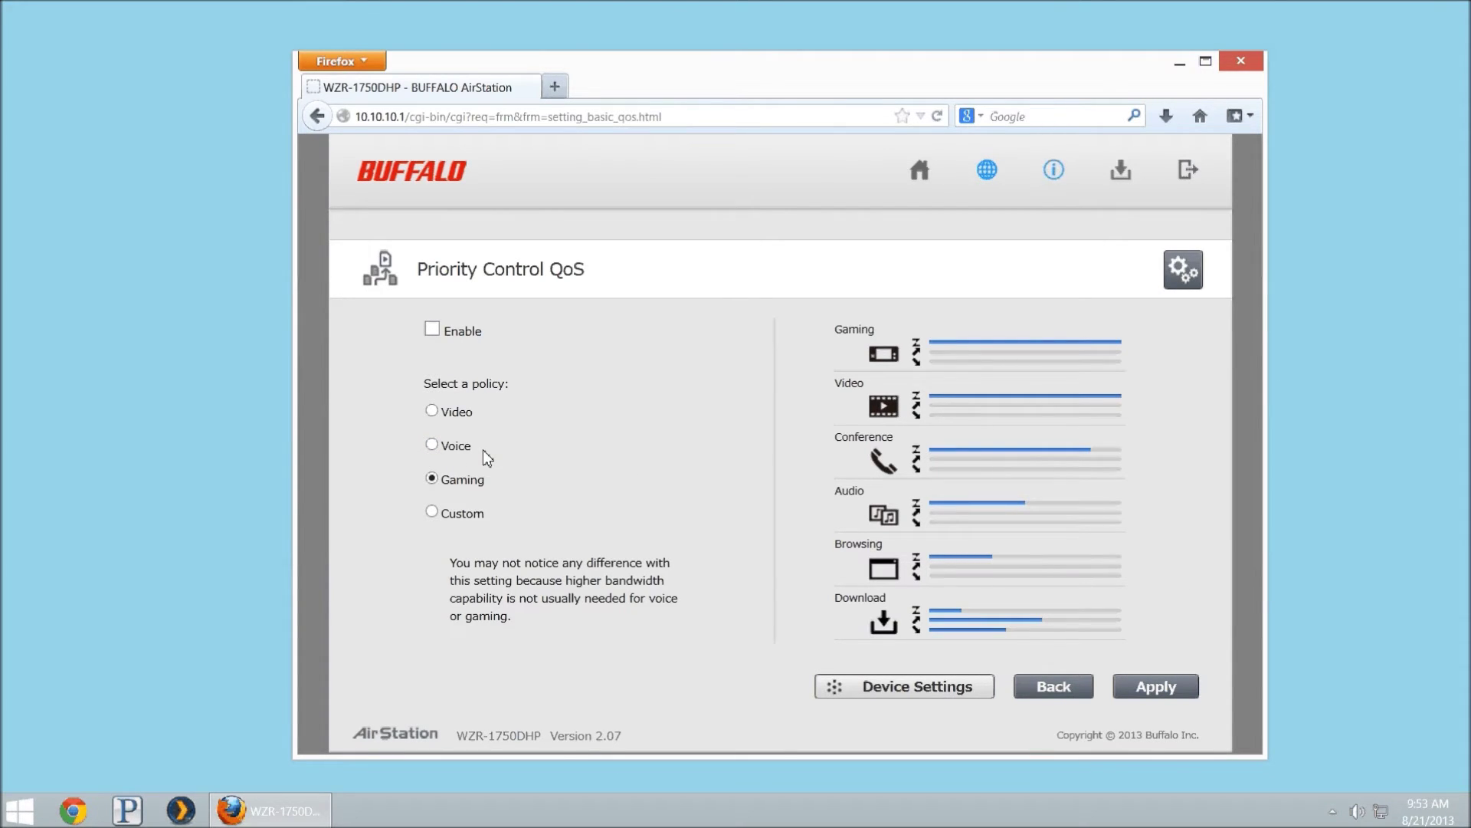
pyautogui.click(460, 516)
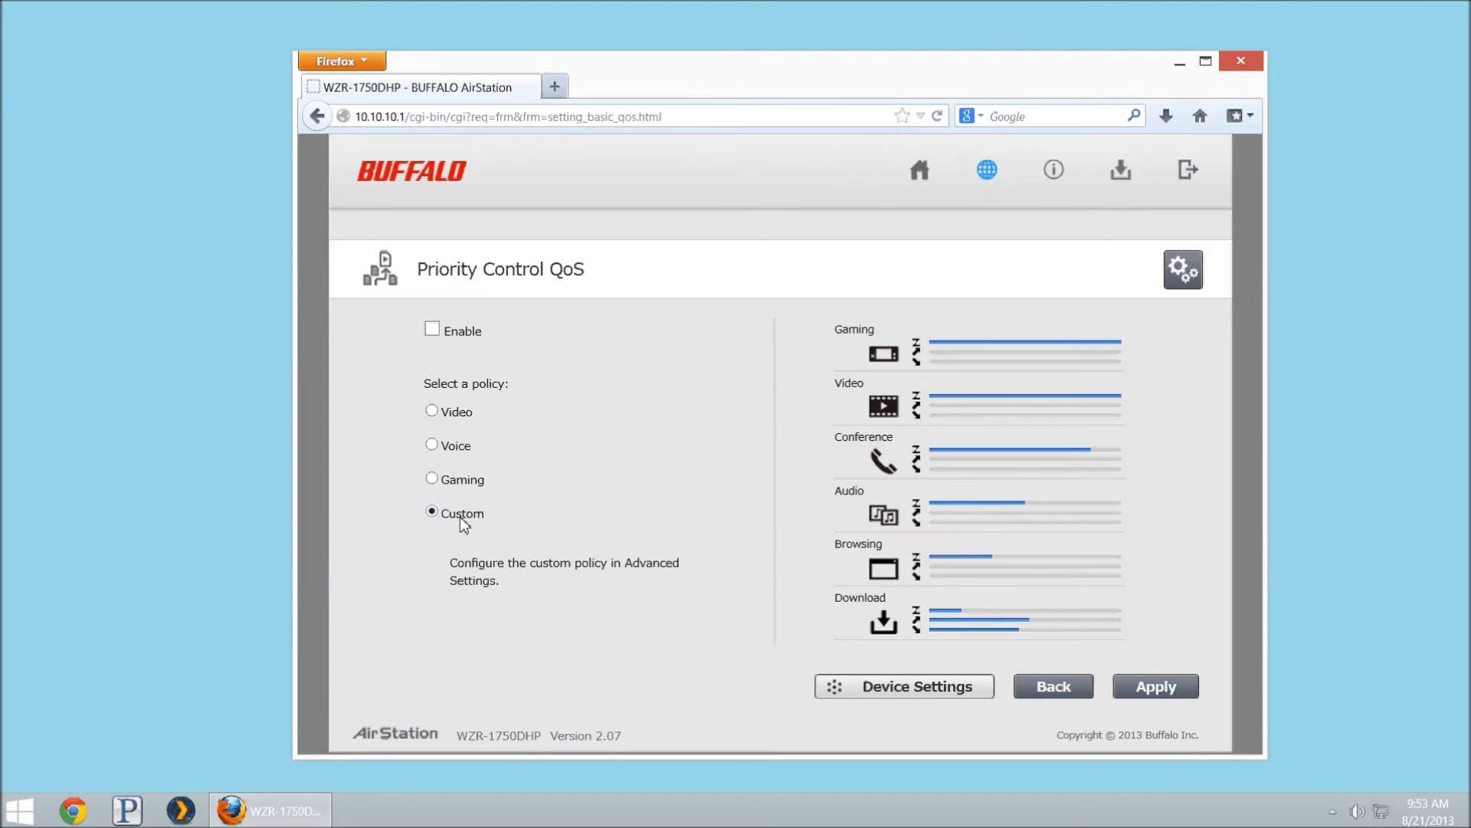
pyautogui.click(1163, 694)
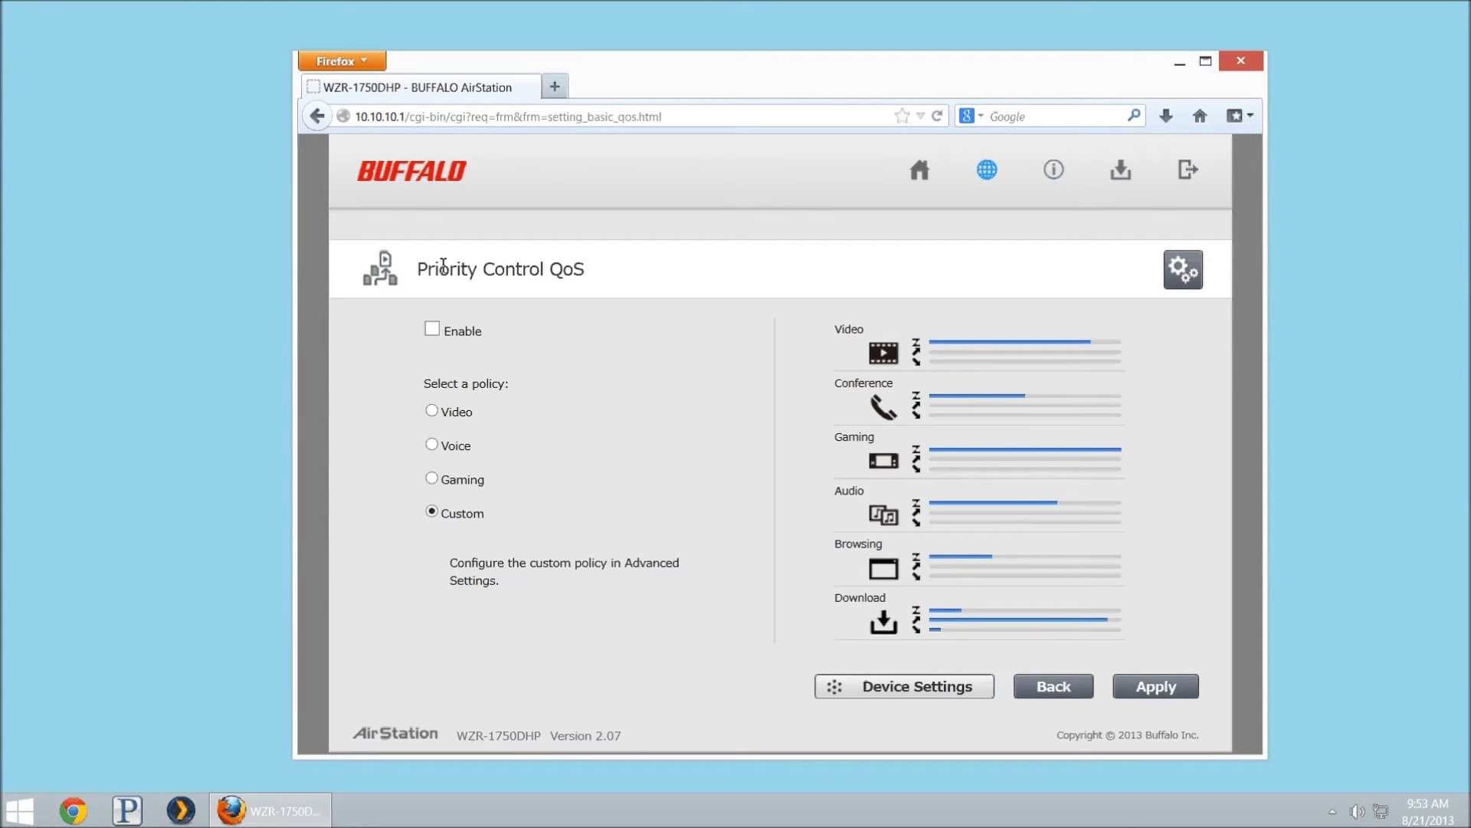
# Open the advanced QoS settings in an enlarged browser window and review the Optimize for choices
pyautogui.click(1189, 283)
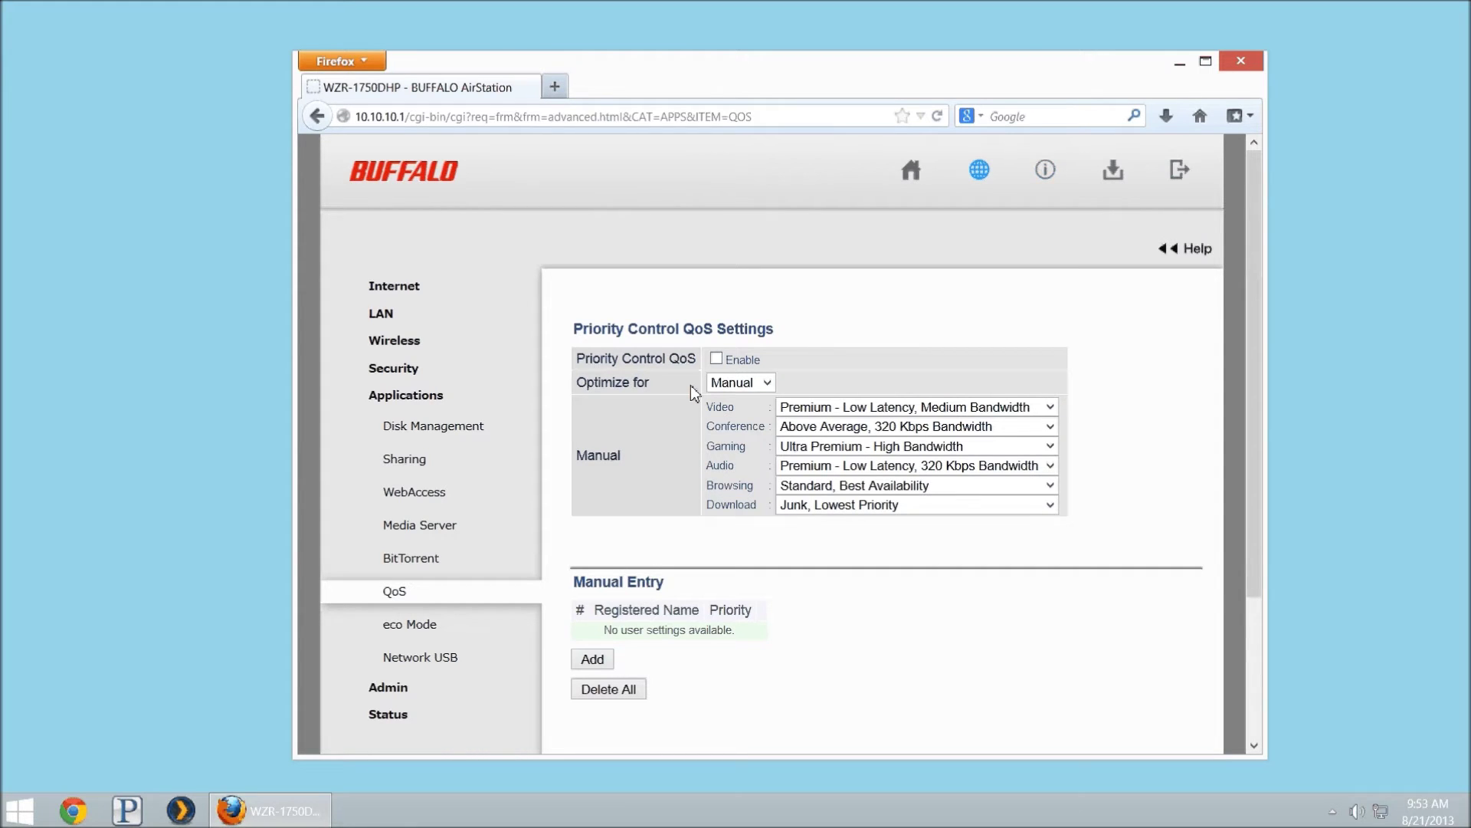
pyautogui.moveTo(914, 73); pyautogui.dragTo(885, 48)
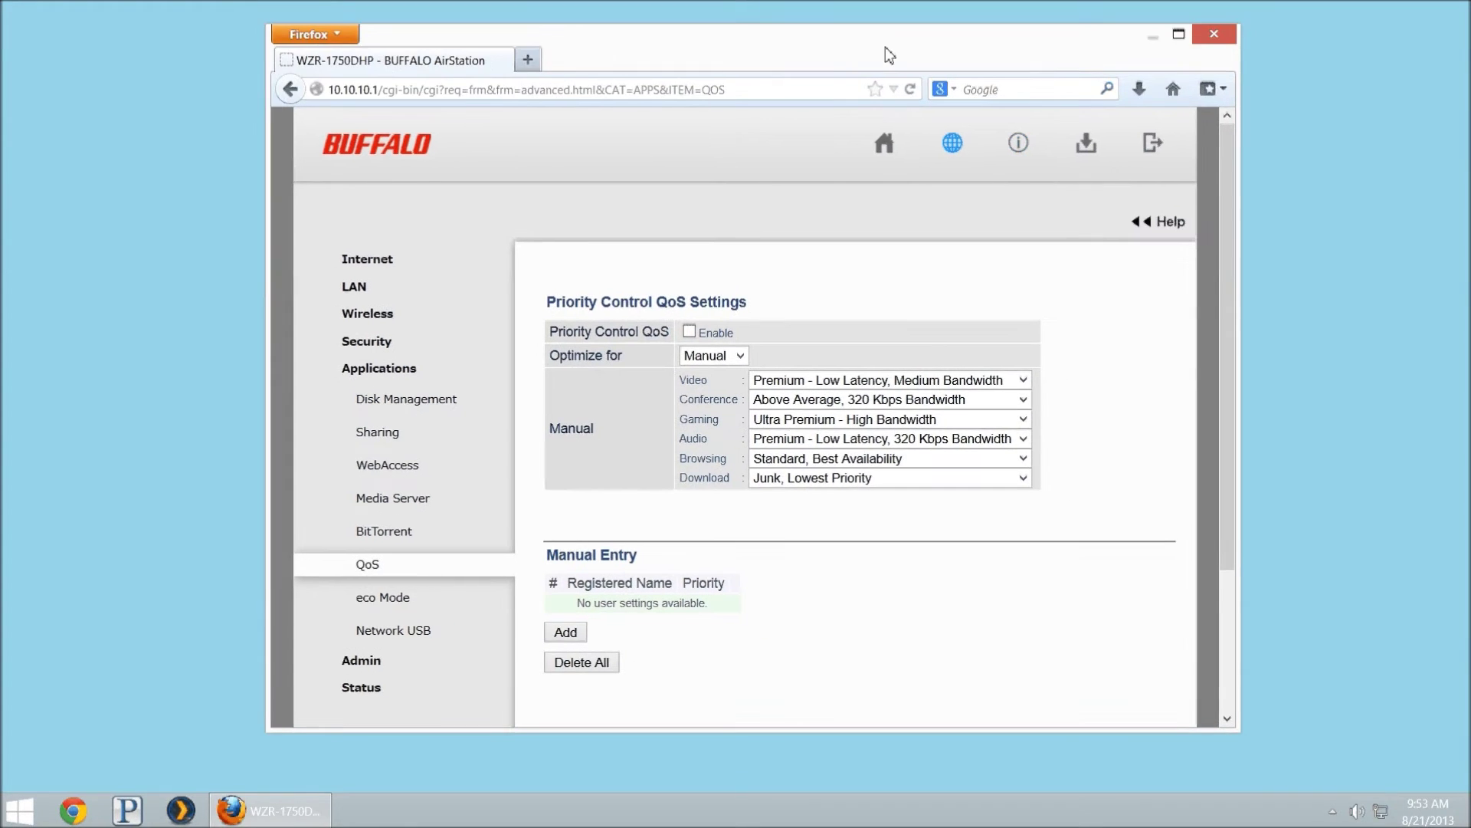
pyautogui.moveTo(1239, 730); pyautogui.dragTo(1297, 781)
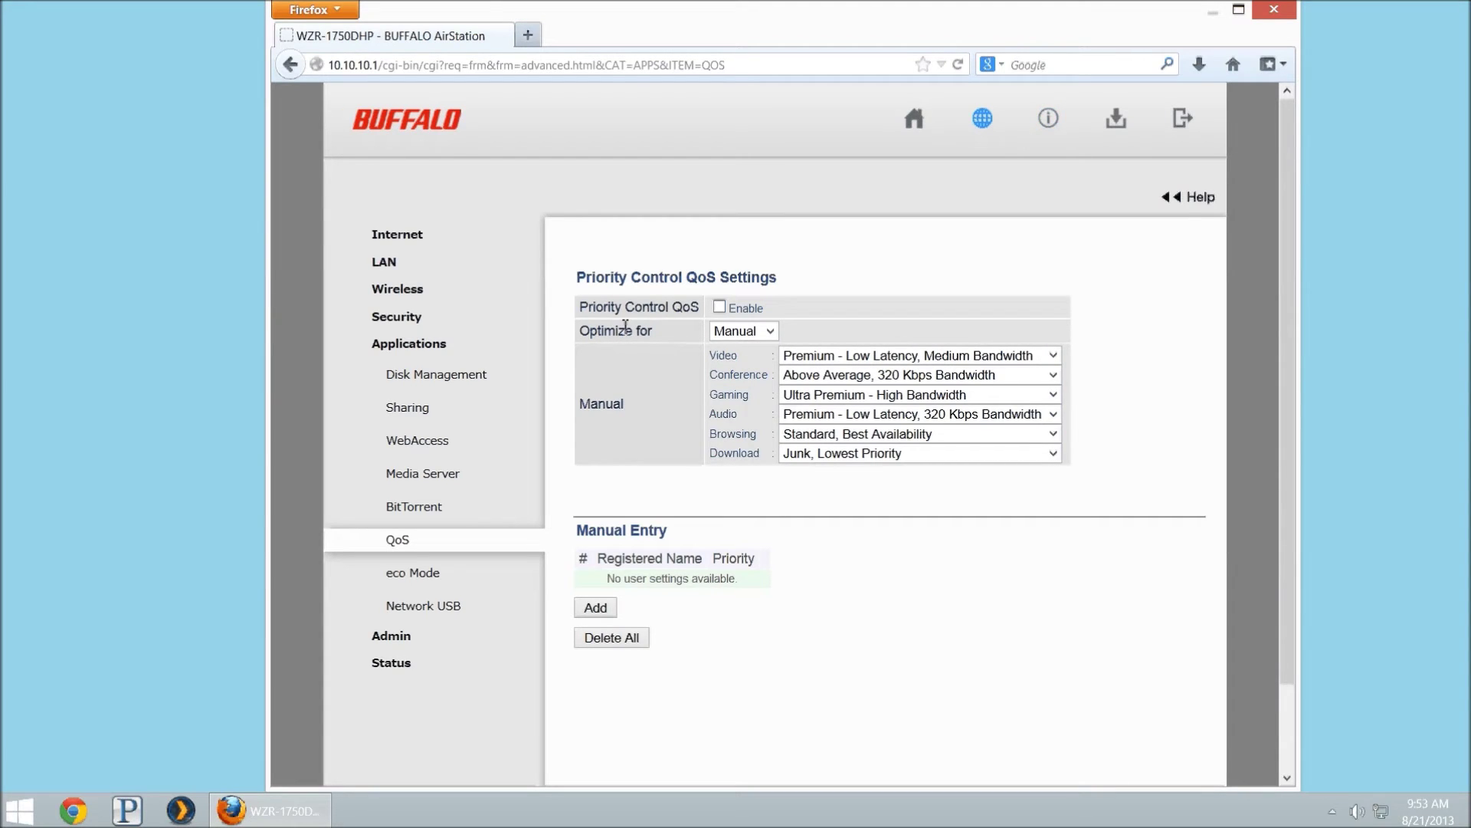
pyautogui.click(740, 336)
pyautogui.click(741, 338)
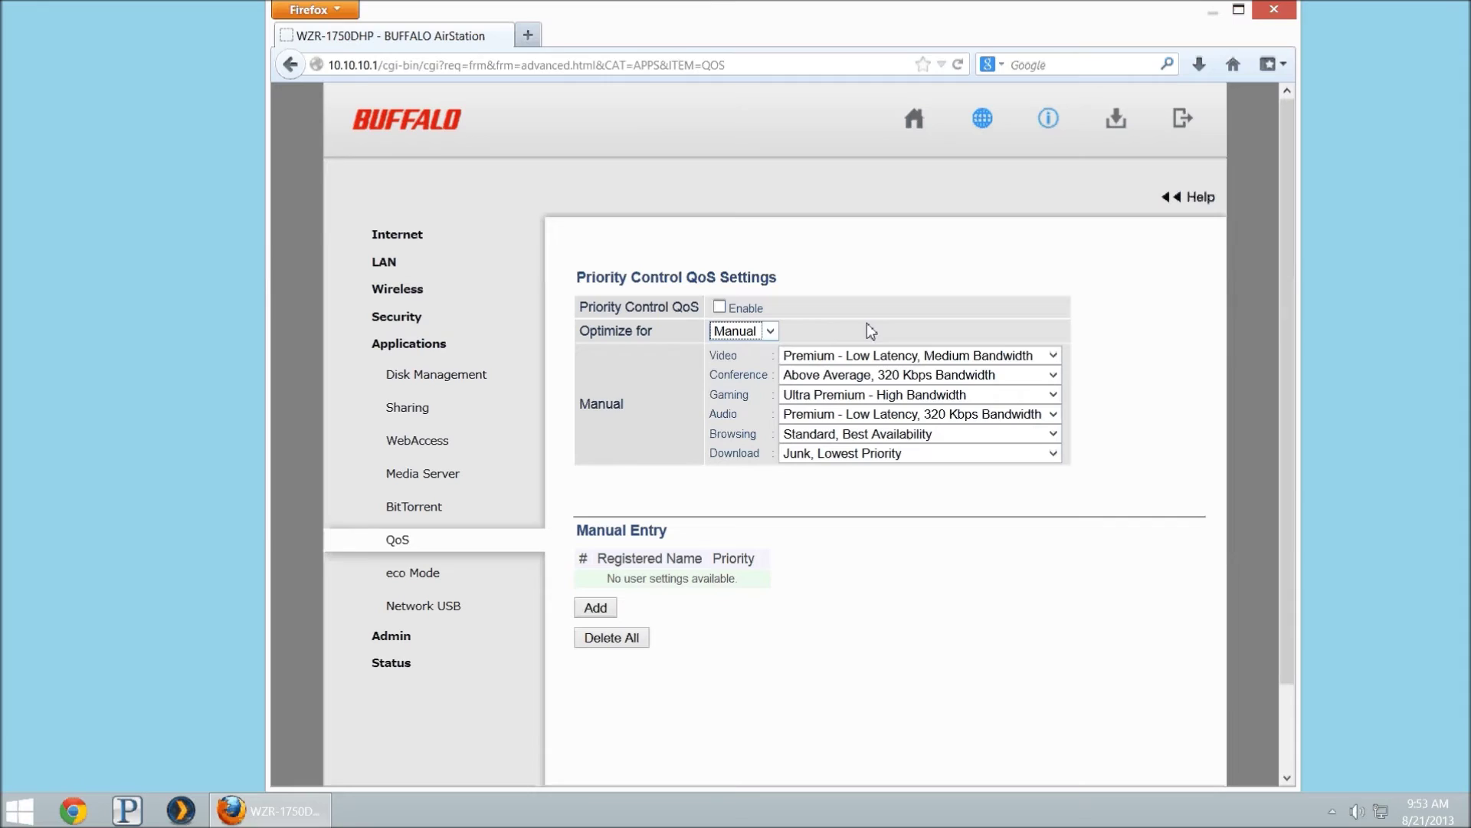
pyautogui.click(812, 357)
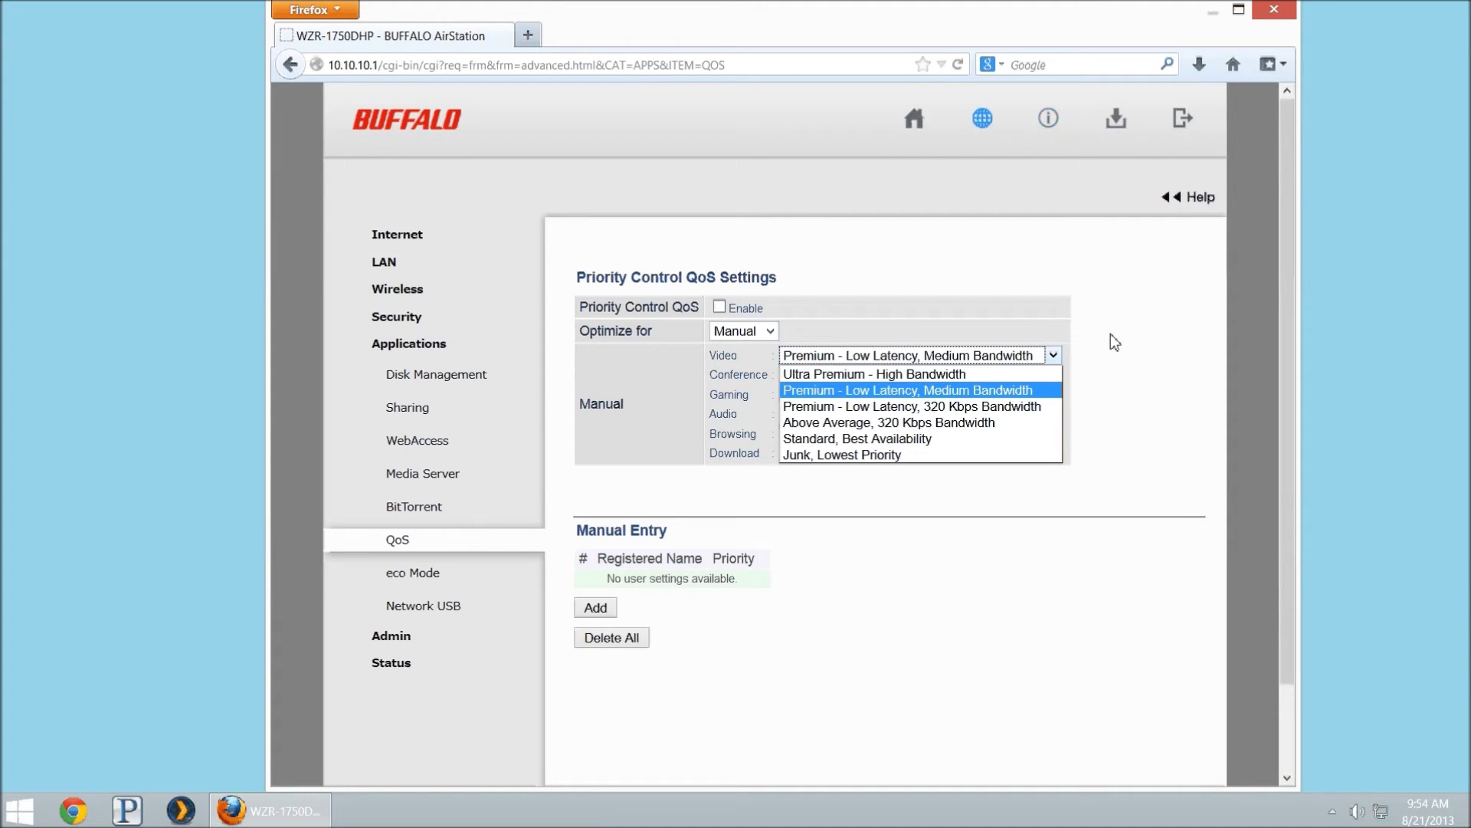
pyautogui.click(843, 464)
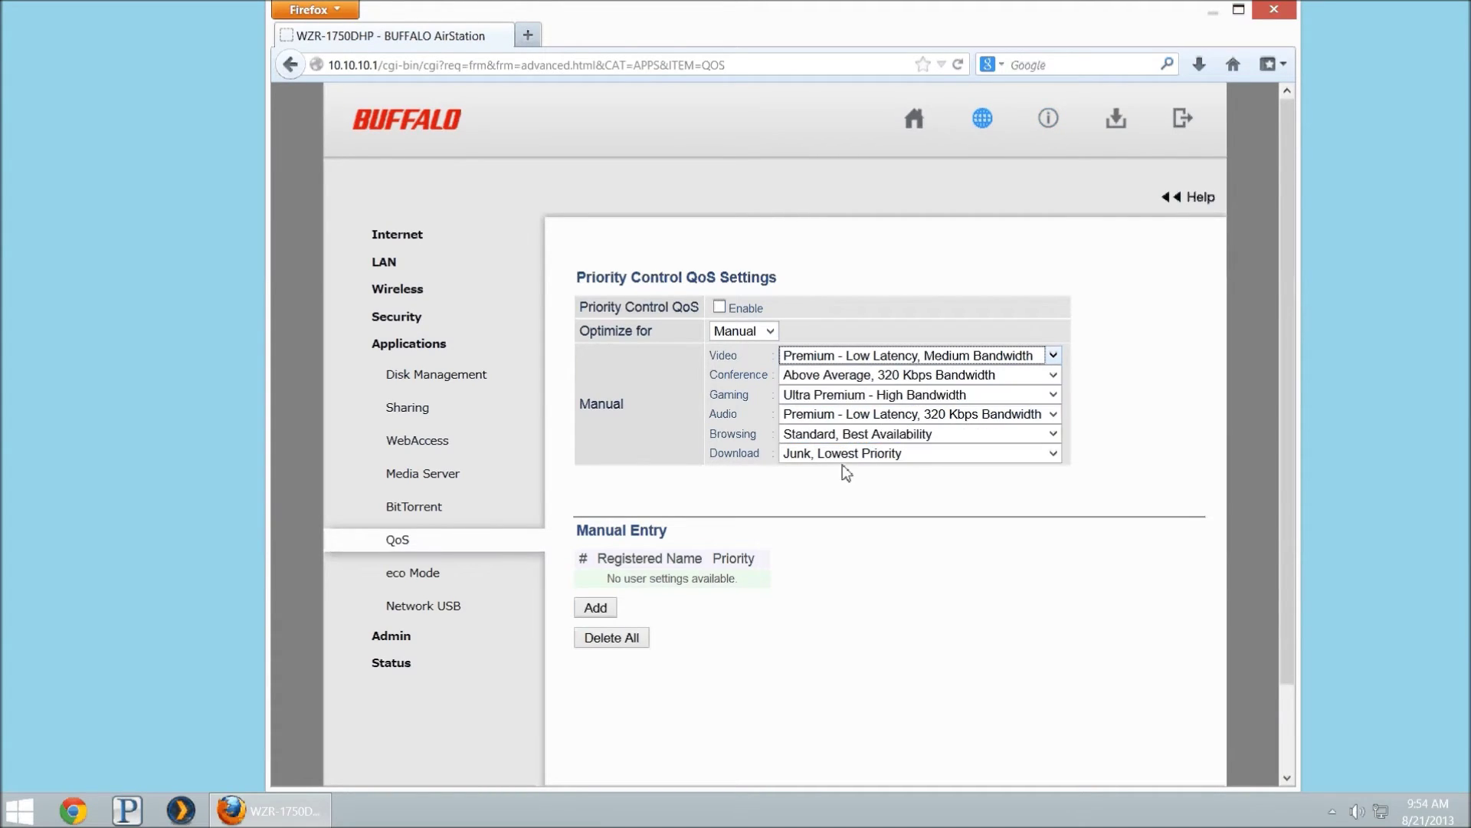
pyautogui.click(828, 456)
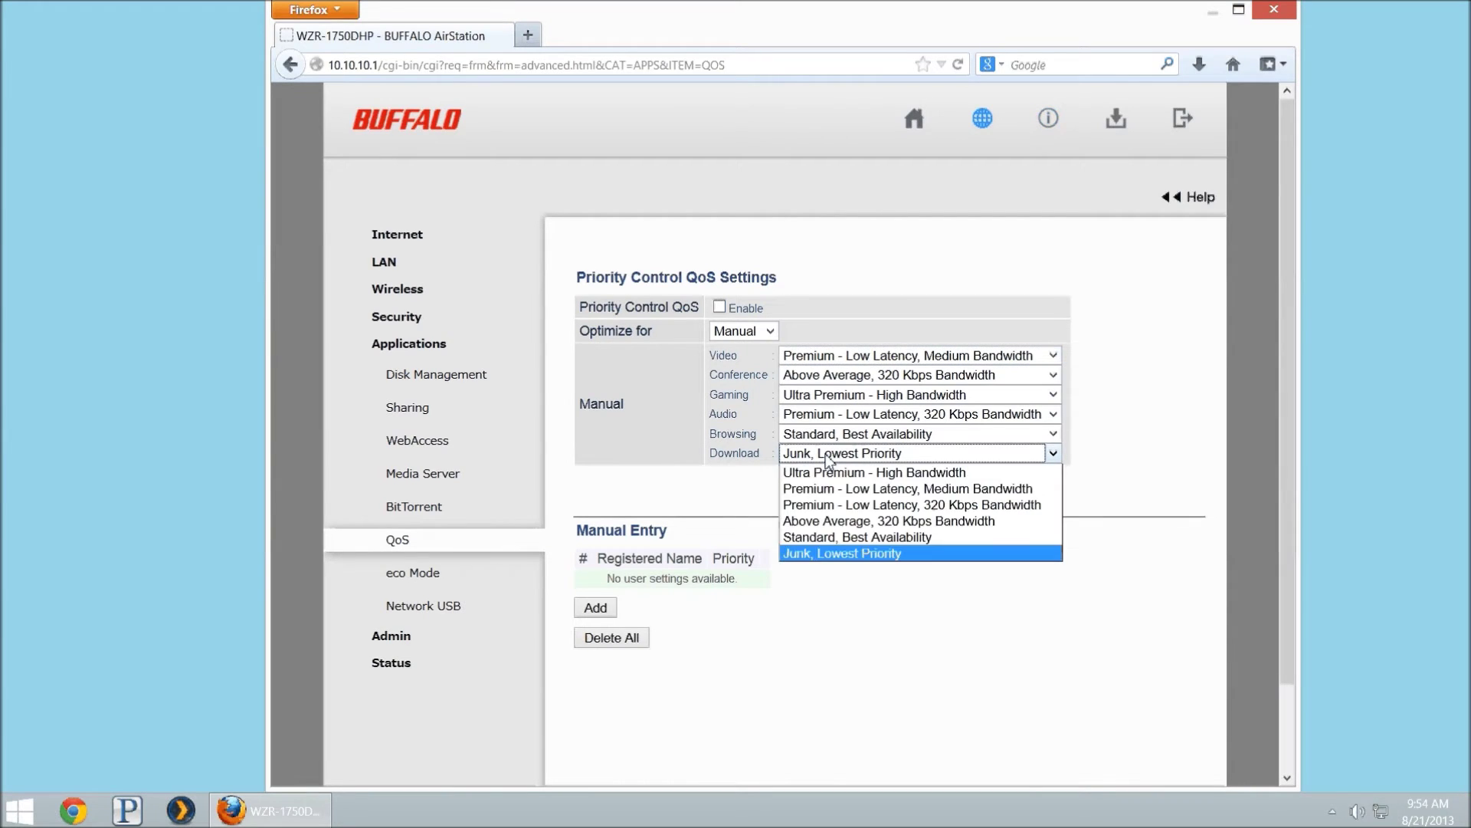
pyautogui.click(828, 456)
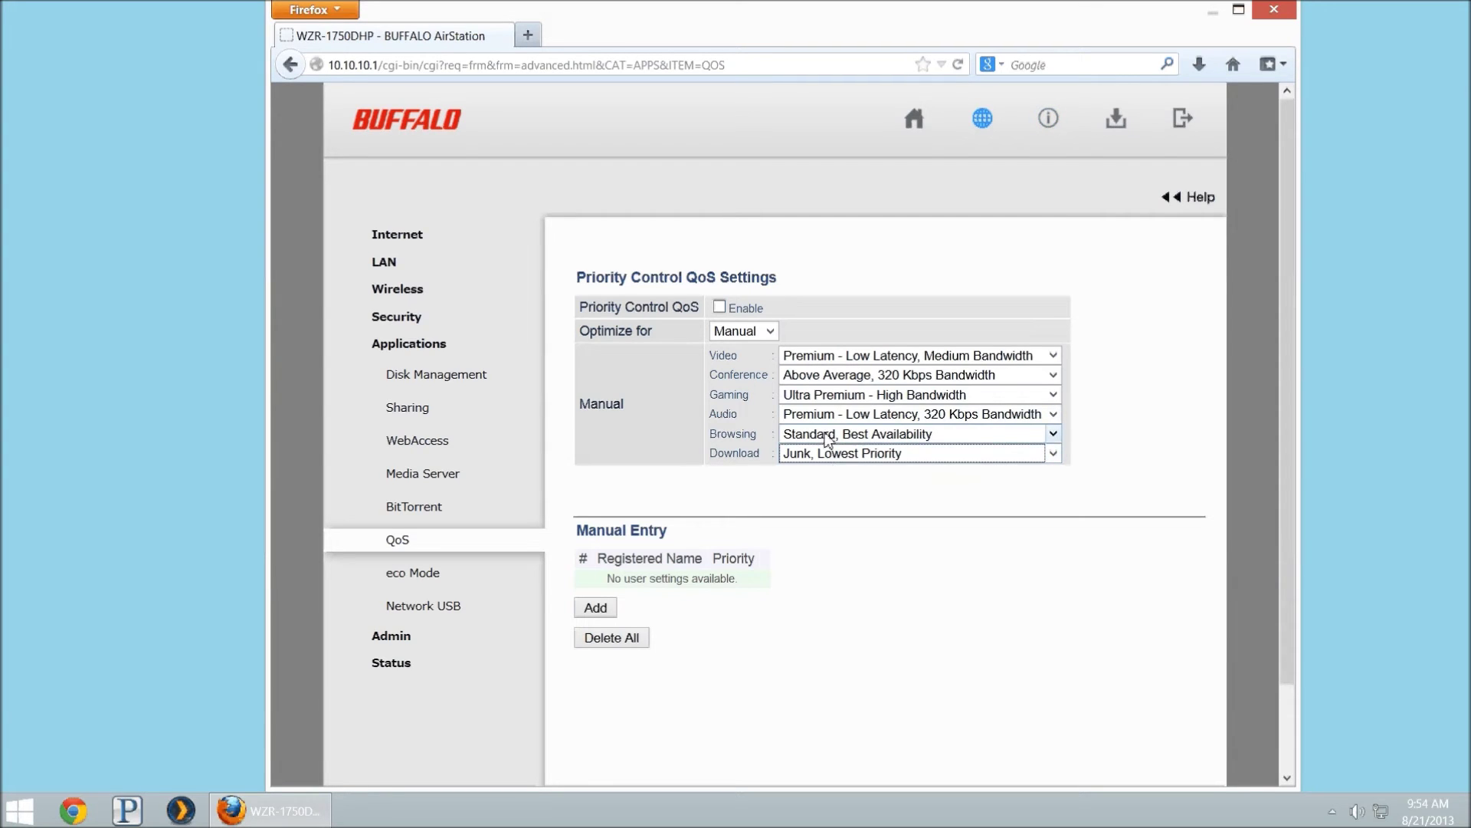
pyautogui.click(827, 379)
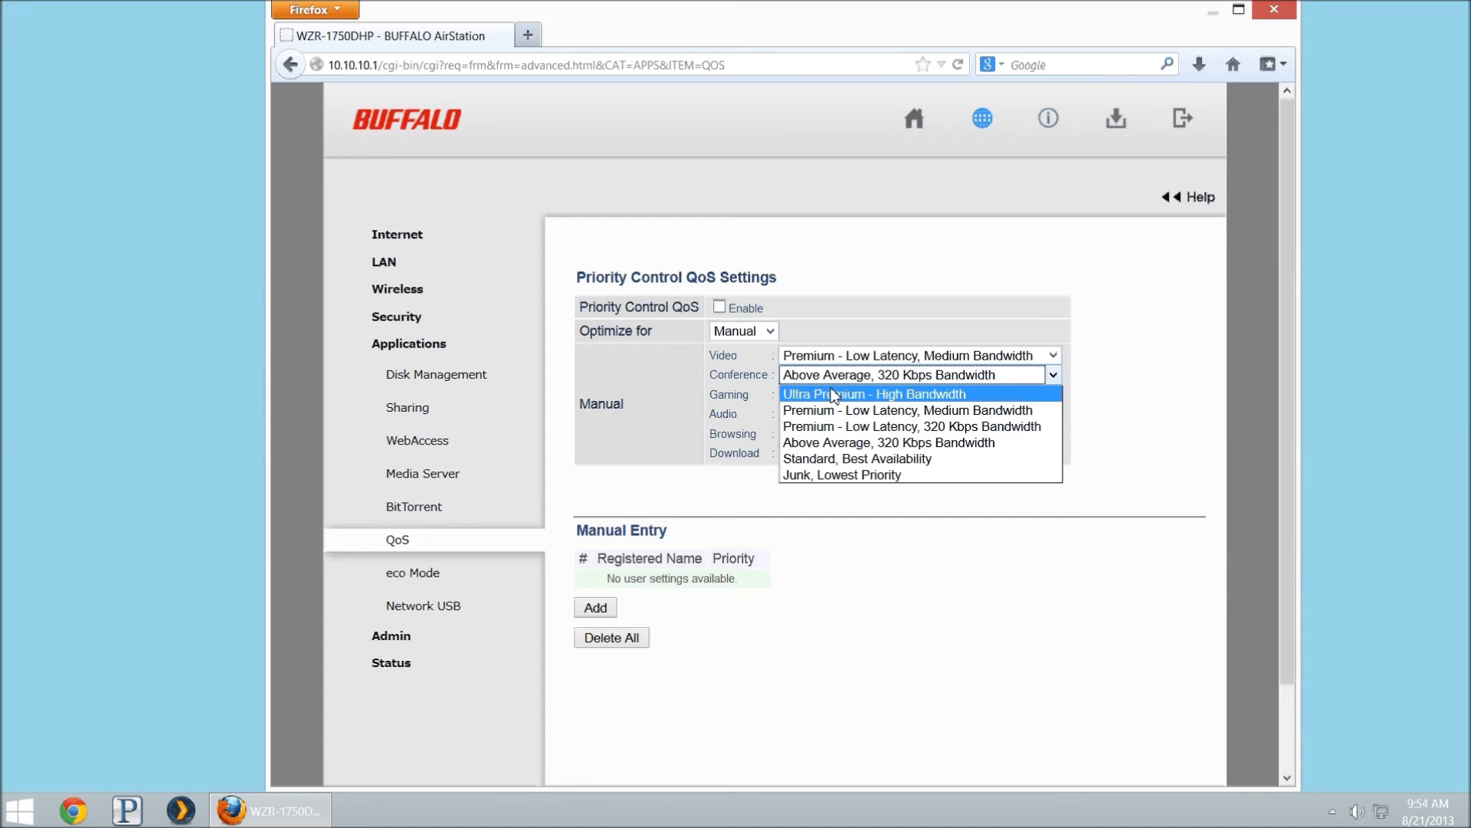
# Set Conference to Ultra Premium - High Bandwidth, keeping Video, Gaming and Browsing at their current levels
pyautogui.click(834, 394)
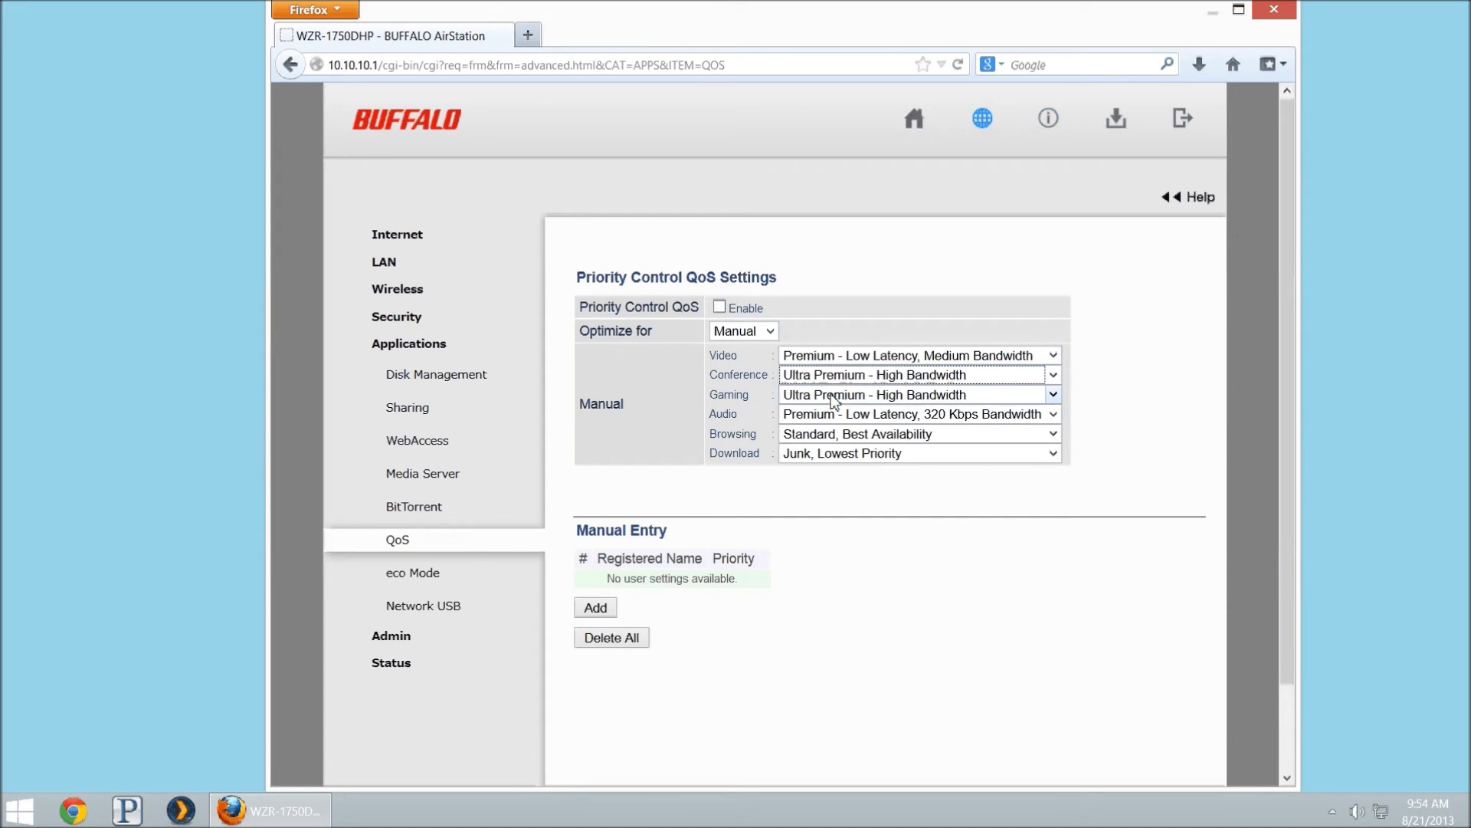
pyautogui.click(808, 358)
pyautogui.click(797, 384)
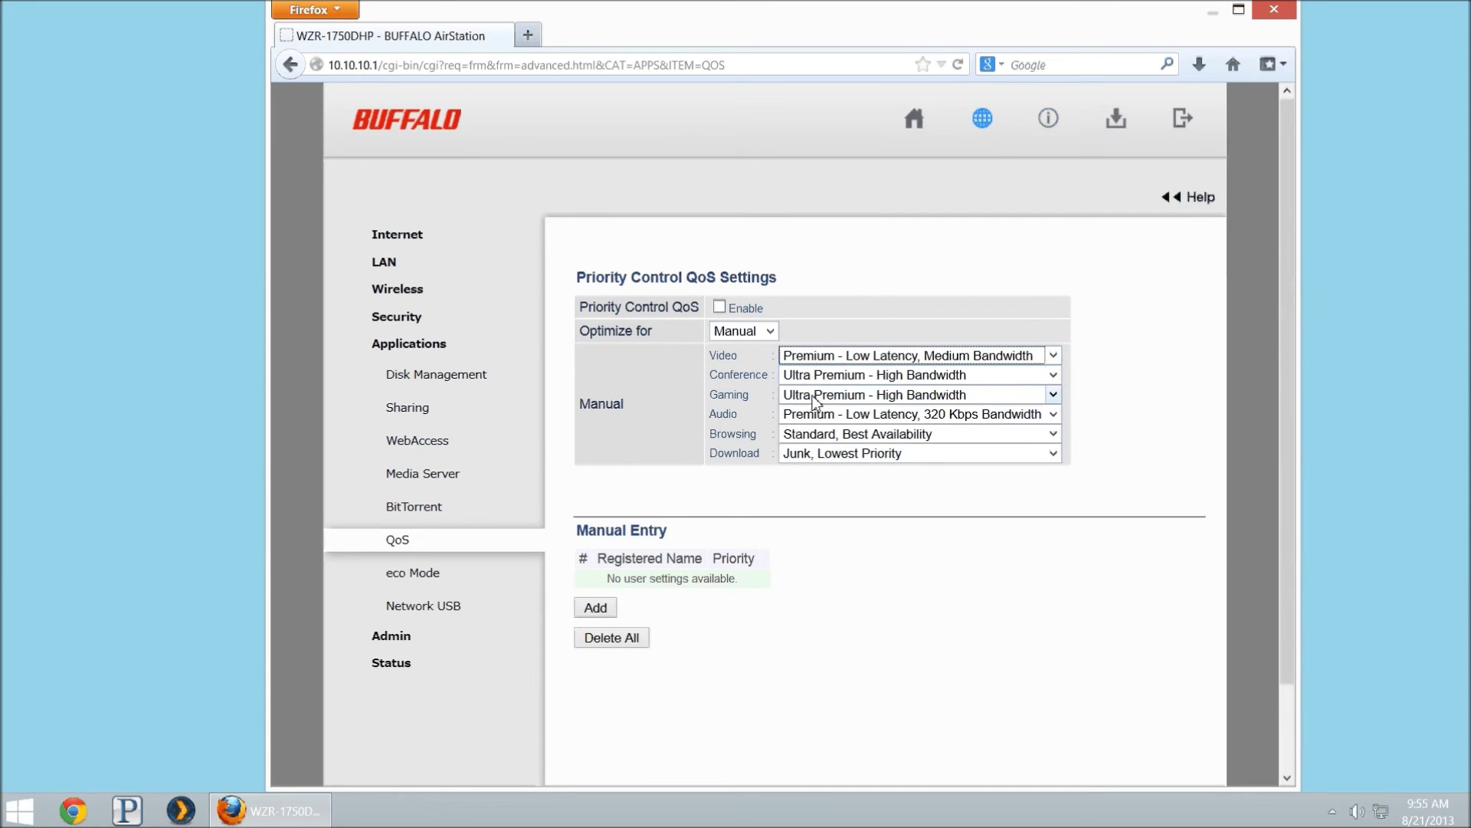
pyautogui.click(812, 395)
pyautogui.click(805, 426)
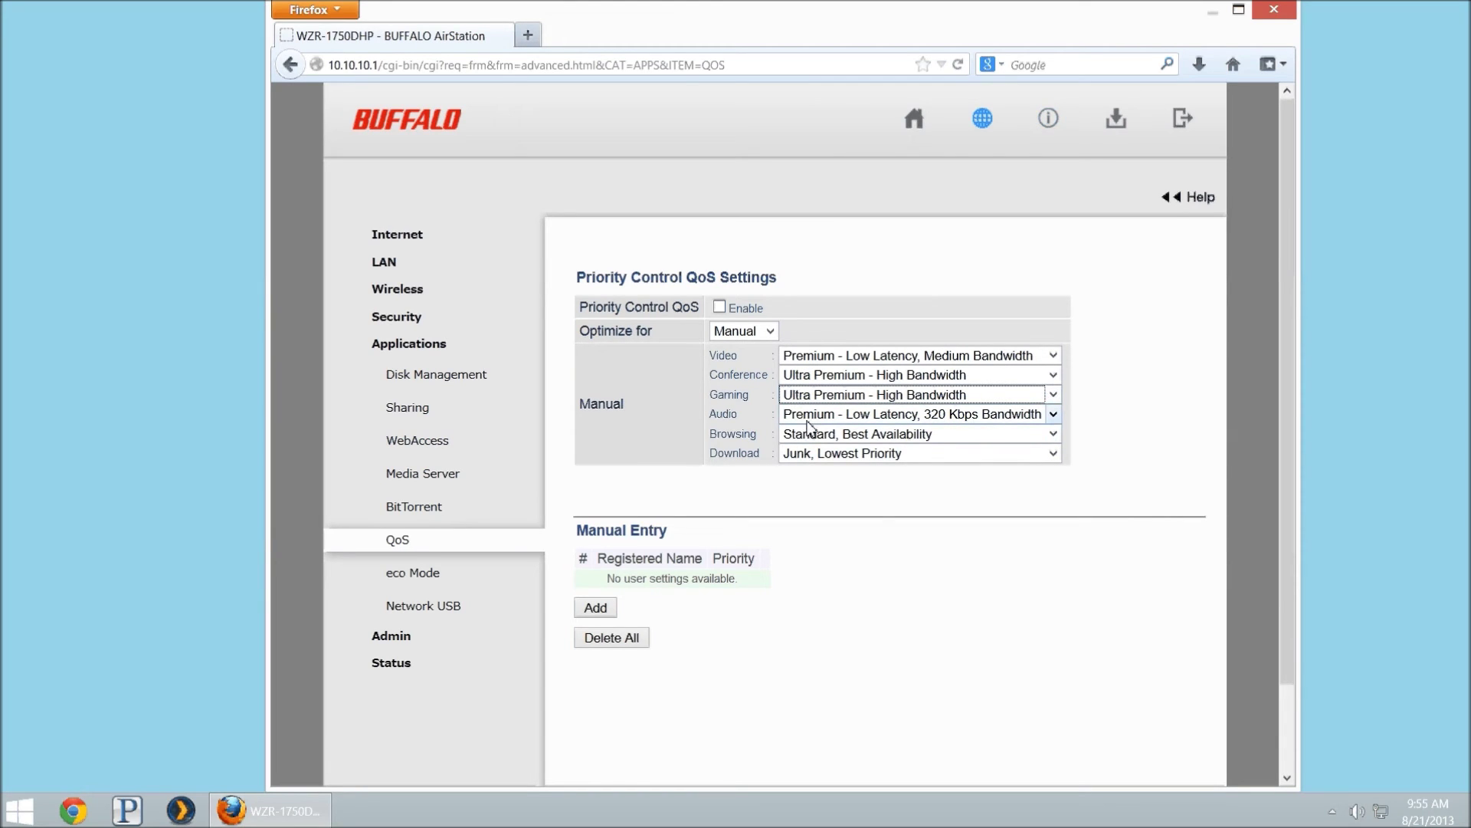
pyautogui.click(810, 433)
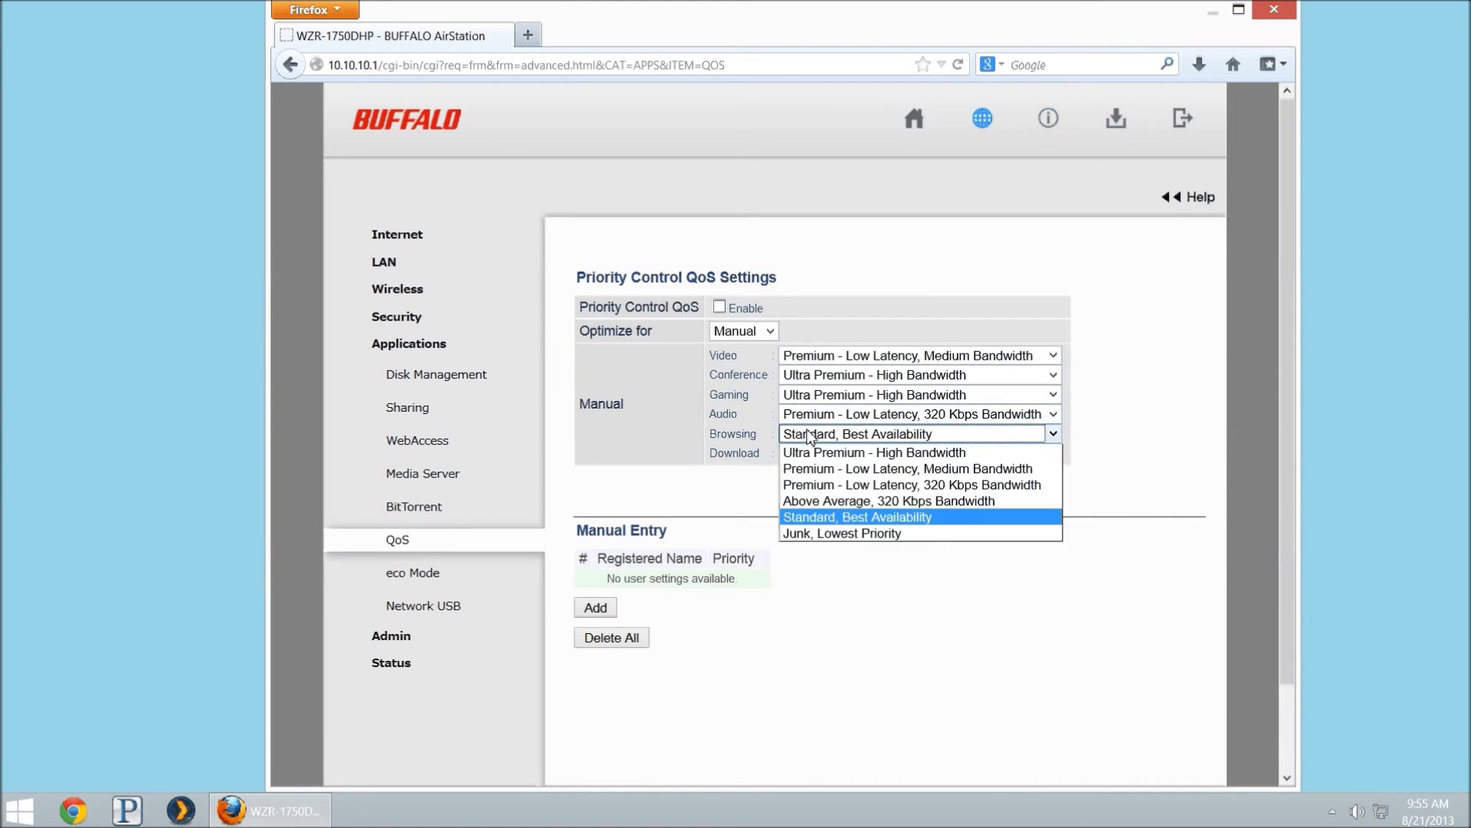
pyautogui.click(797, 518)
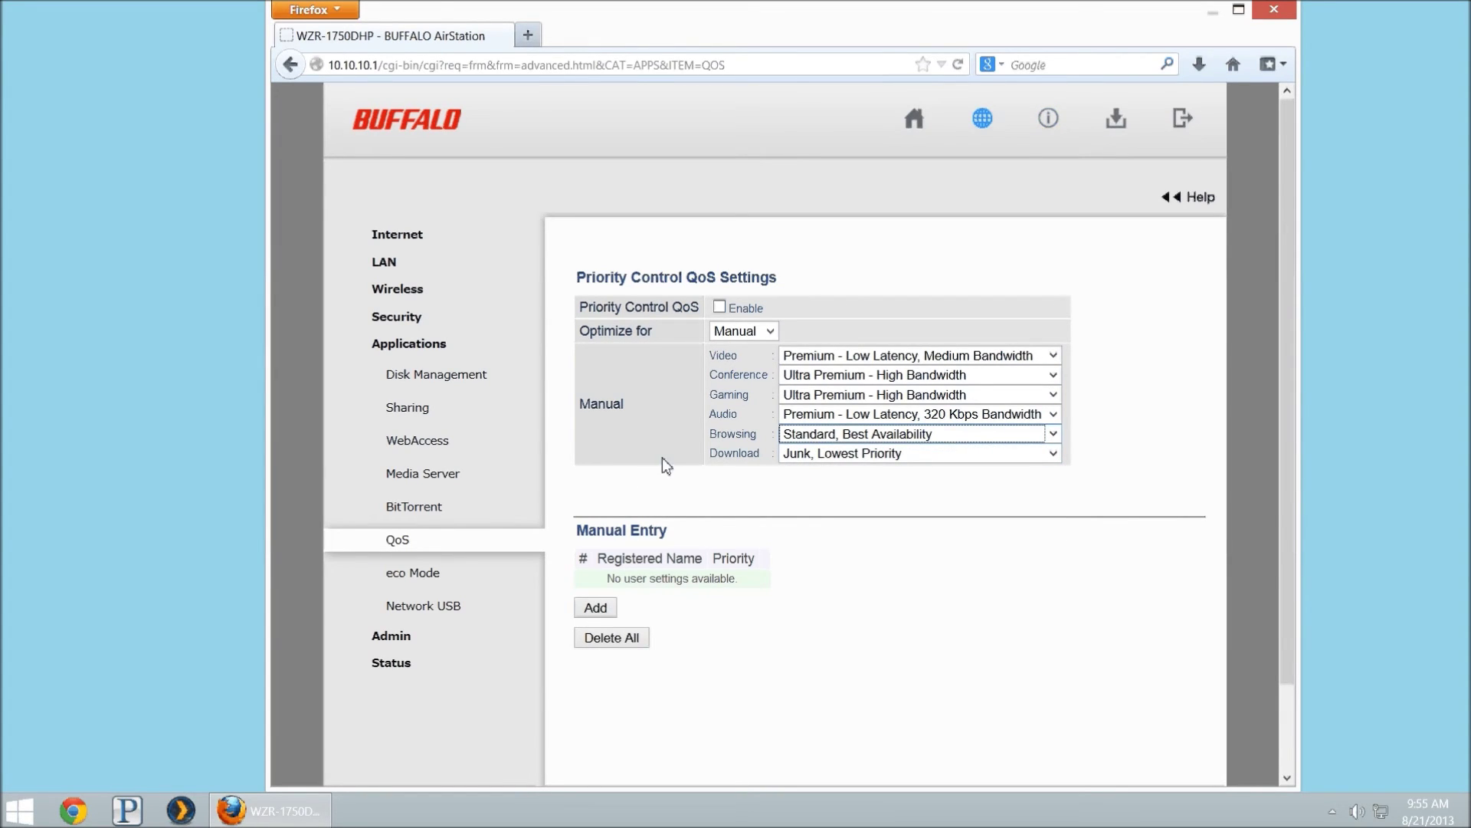
# Enable Priority Control QoS and apply the manual priority settings
pyautogui.click(724, 308)
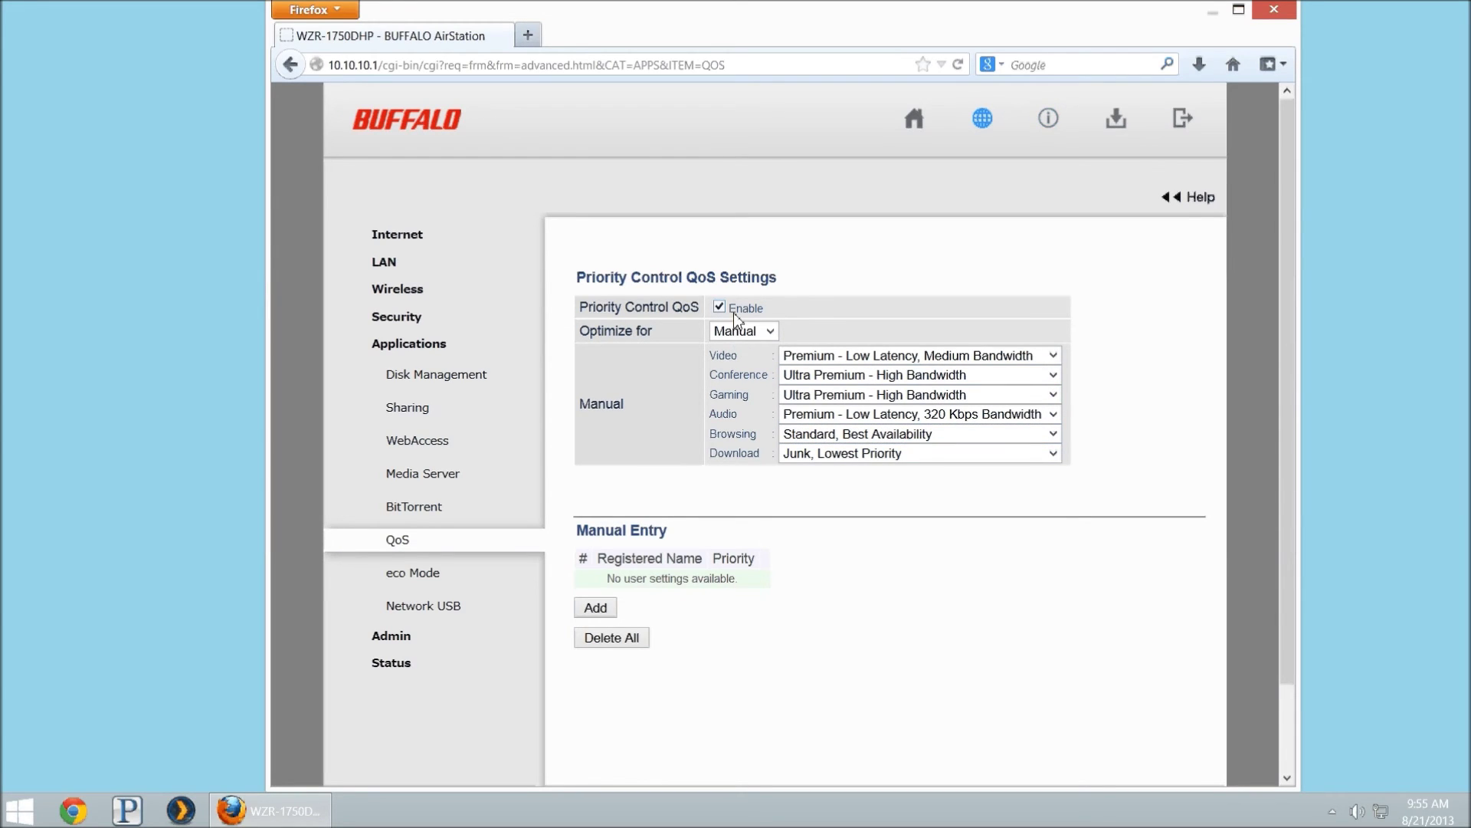
pyautogui.scroll(-3, 732, 601)
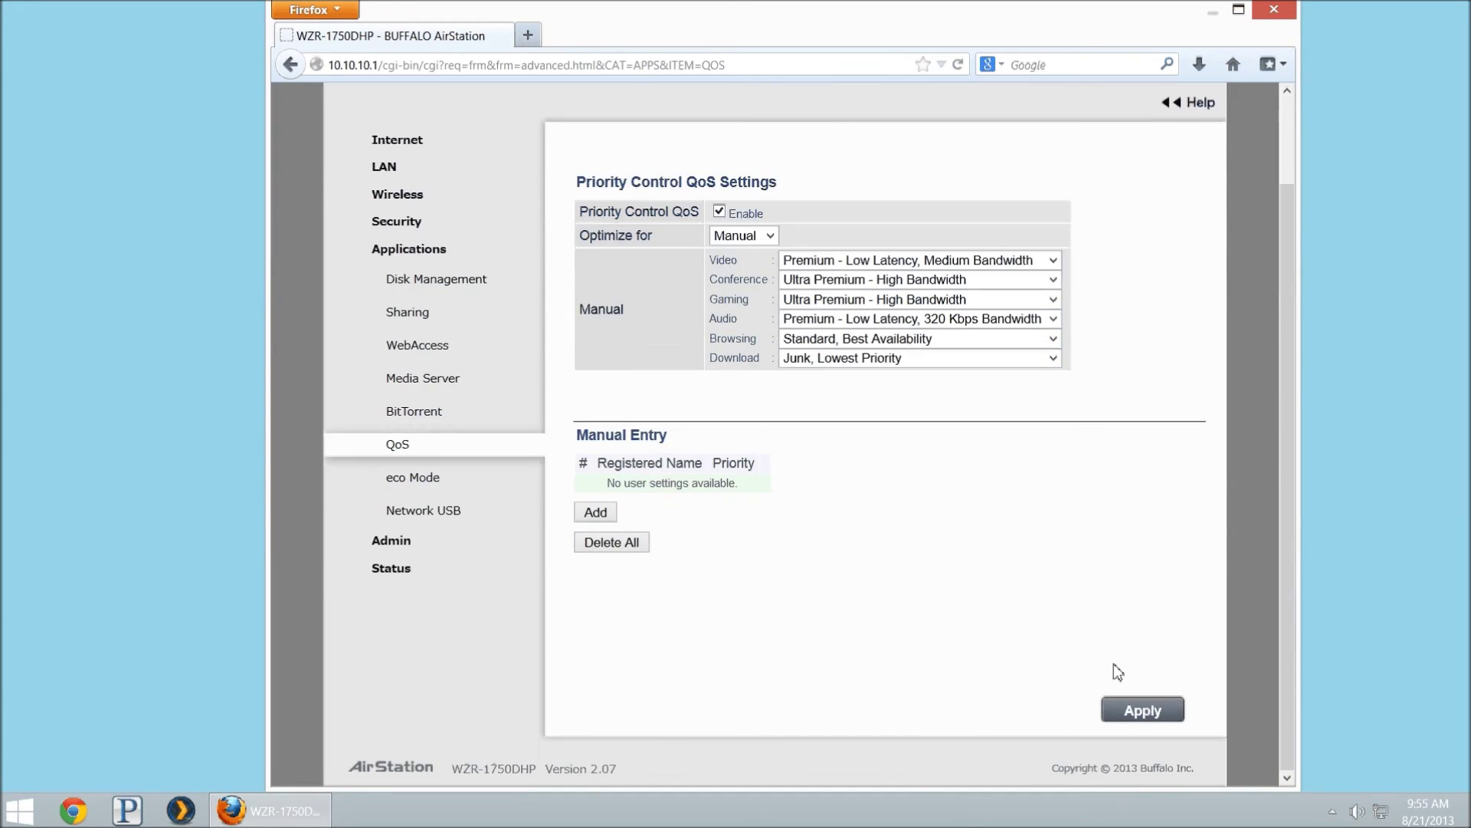
pyautogui.click(1144, 713)
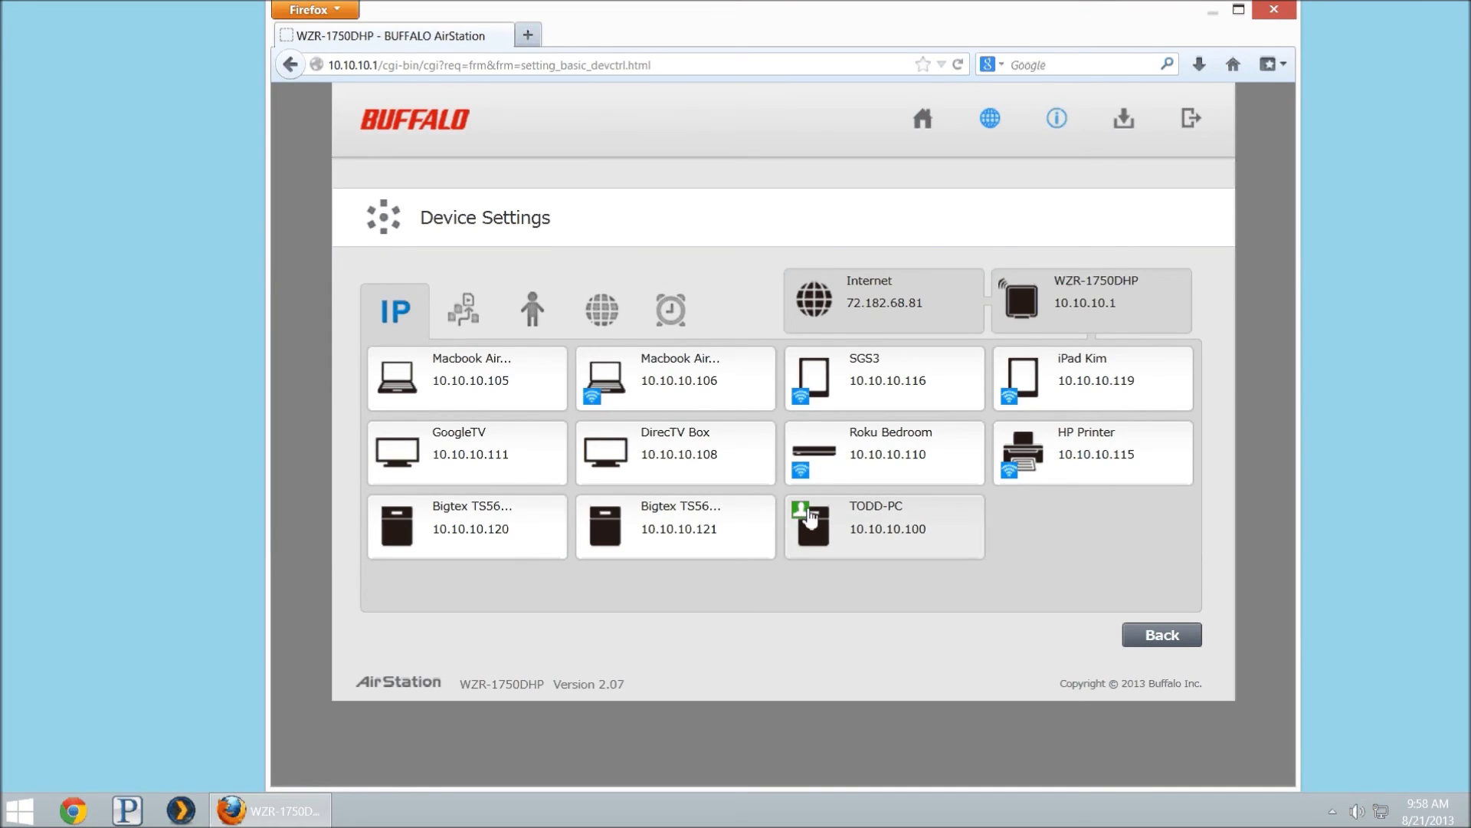
pyautogui.click(811, 518)
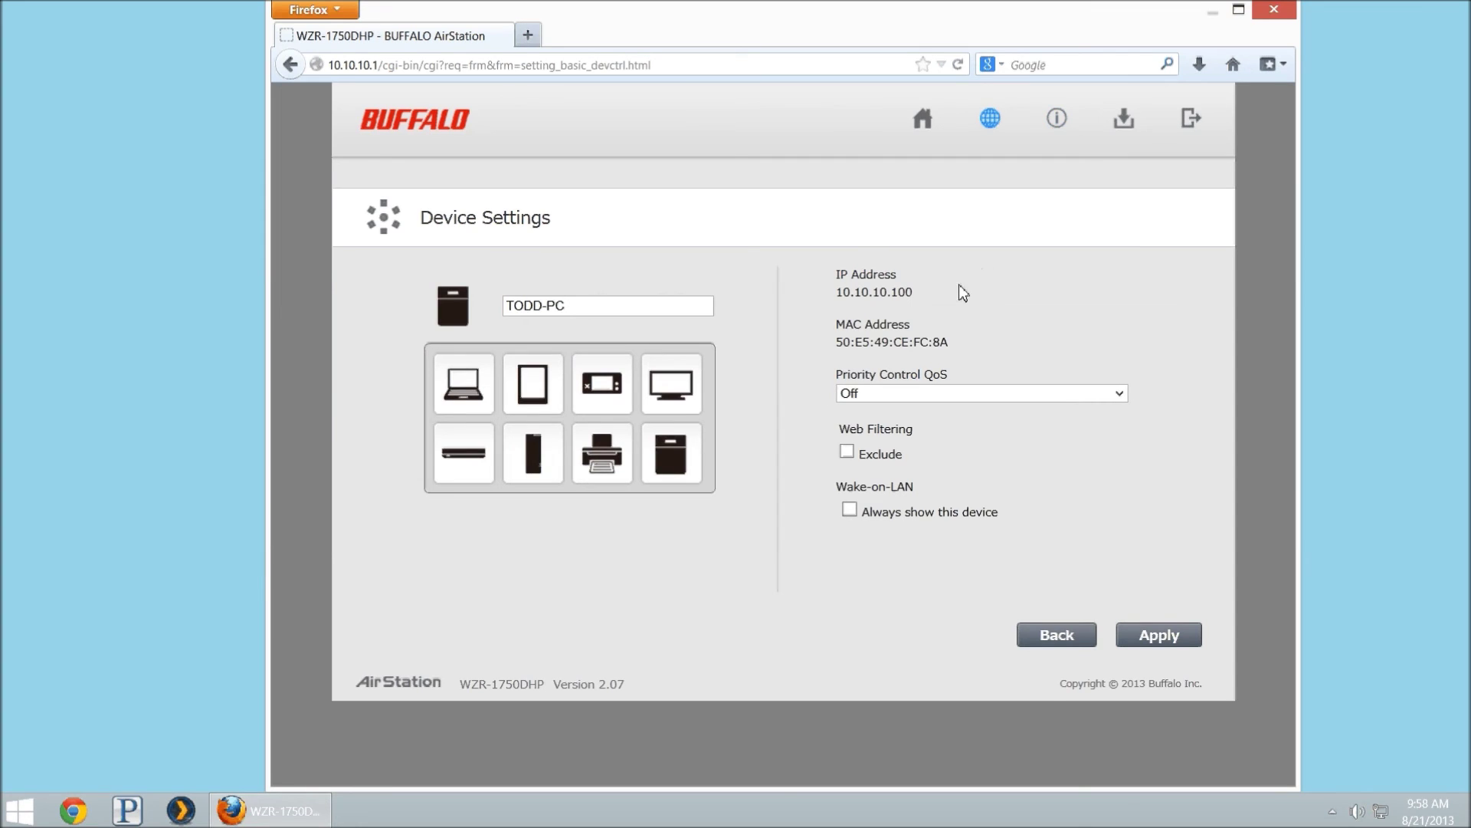
pyautogui.click(1071, 640)
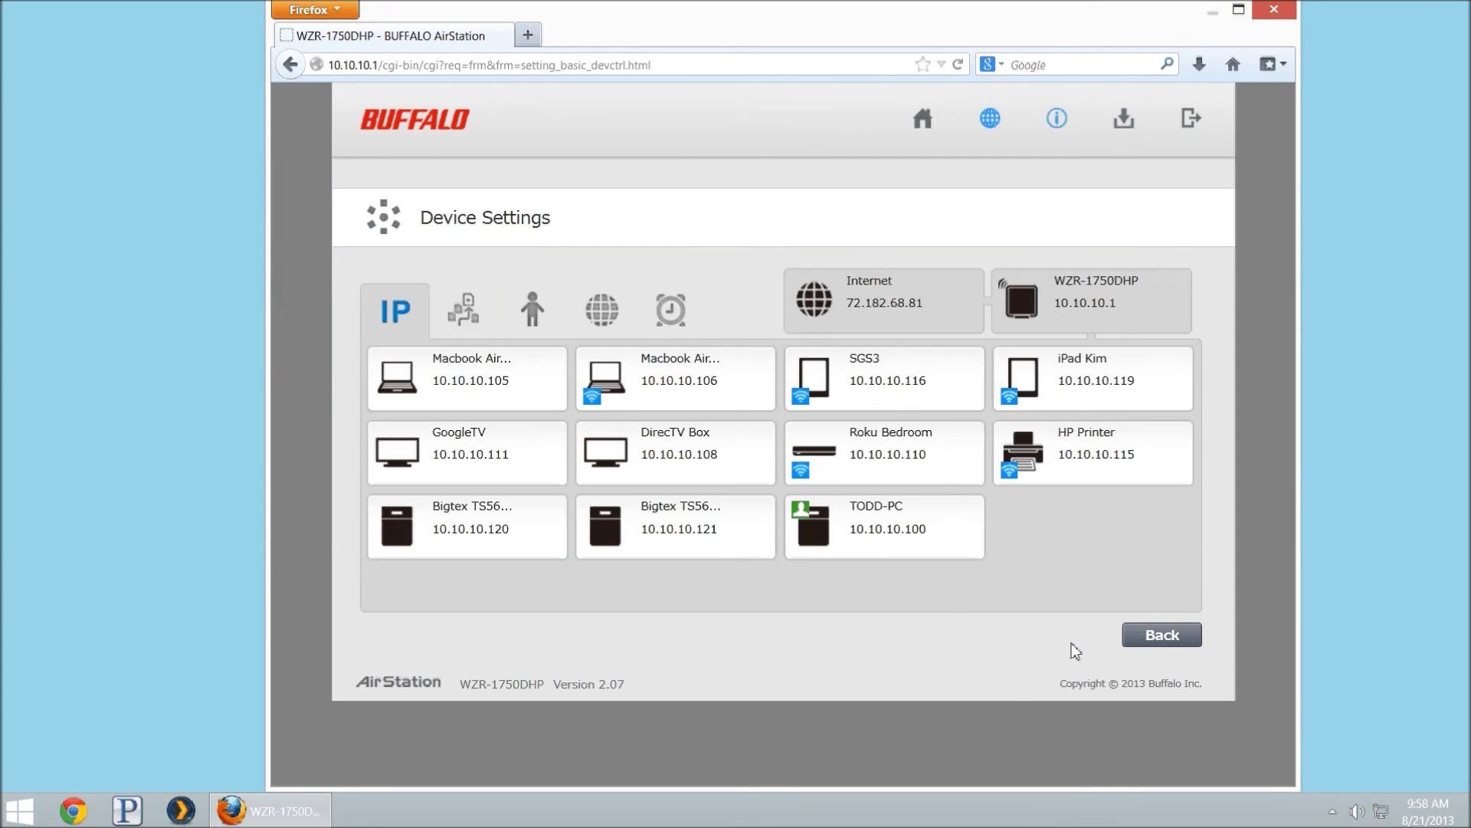
pyautogui.hotkey('ctrl', 't')
pyautogui.write('youtube.com/')
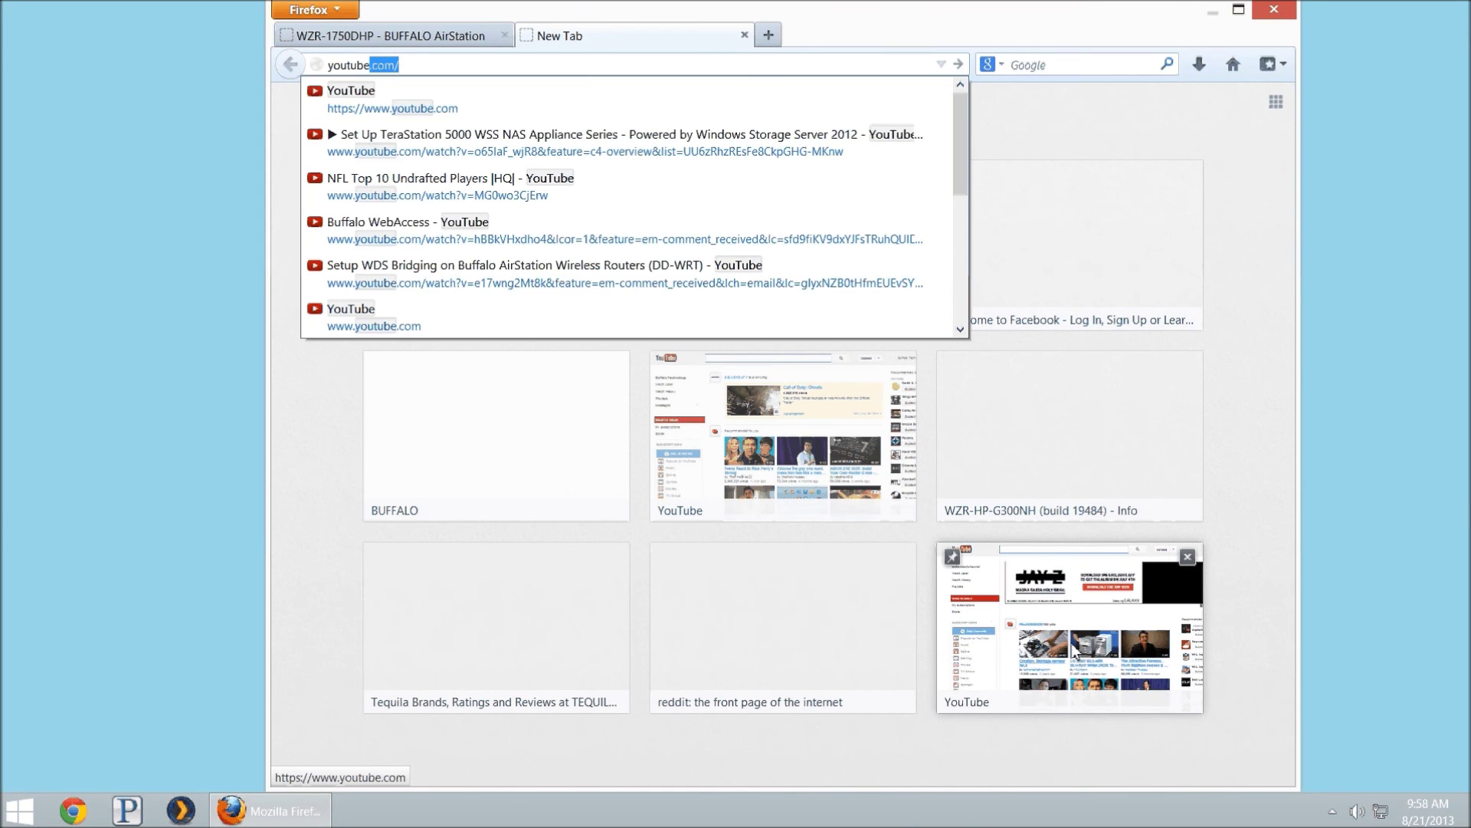
# Play the TeraStation 5000 setup video muted in HD, then return to the AirStation tab
pyautogui.click(733, 150)
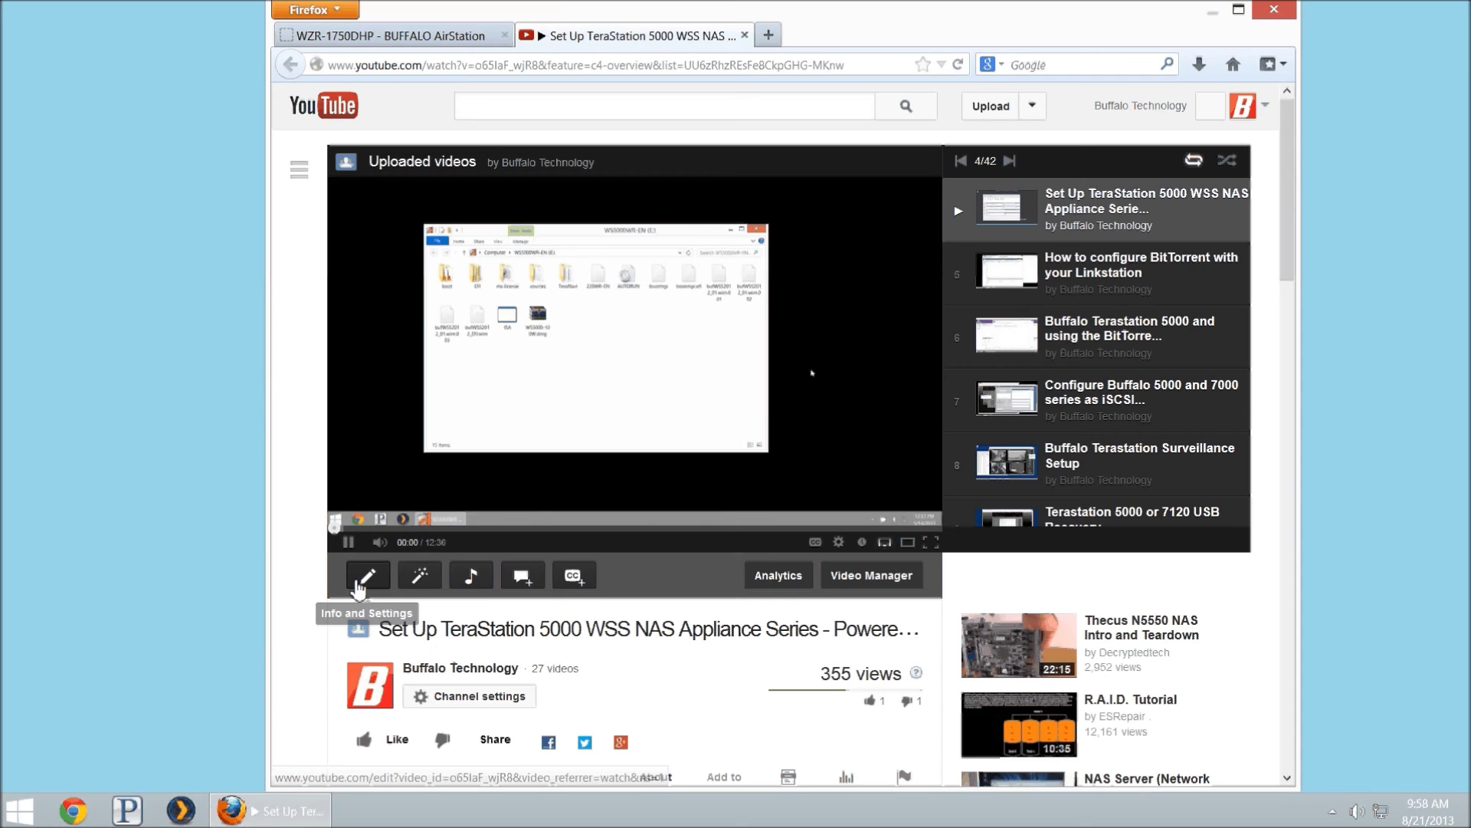
pyautogui.click(379, 542)
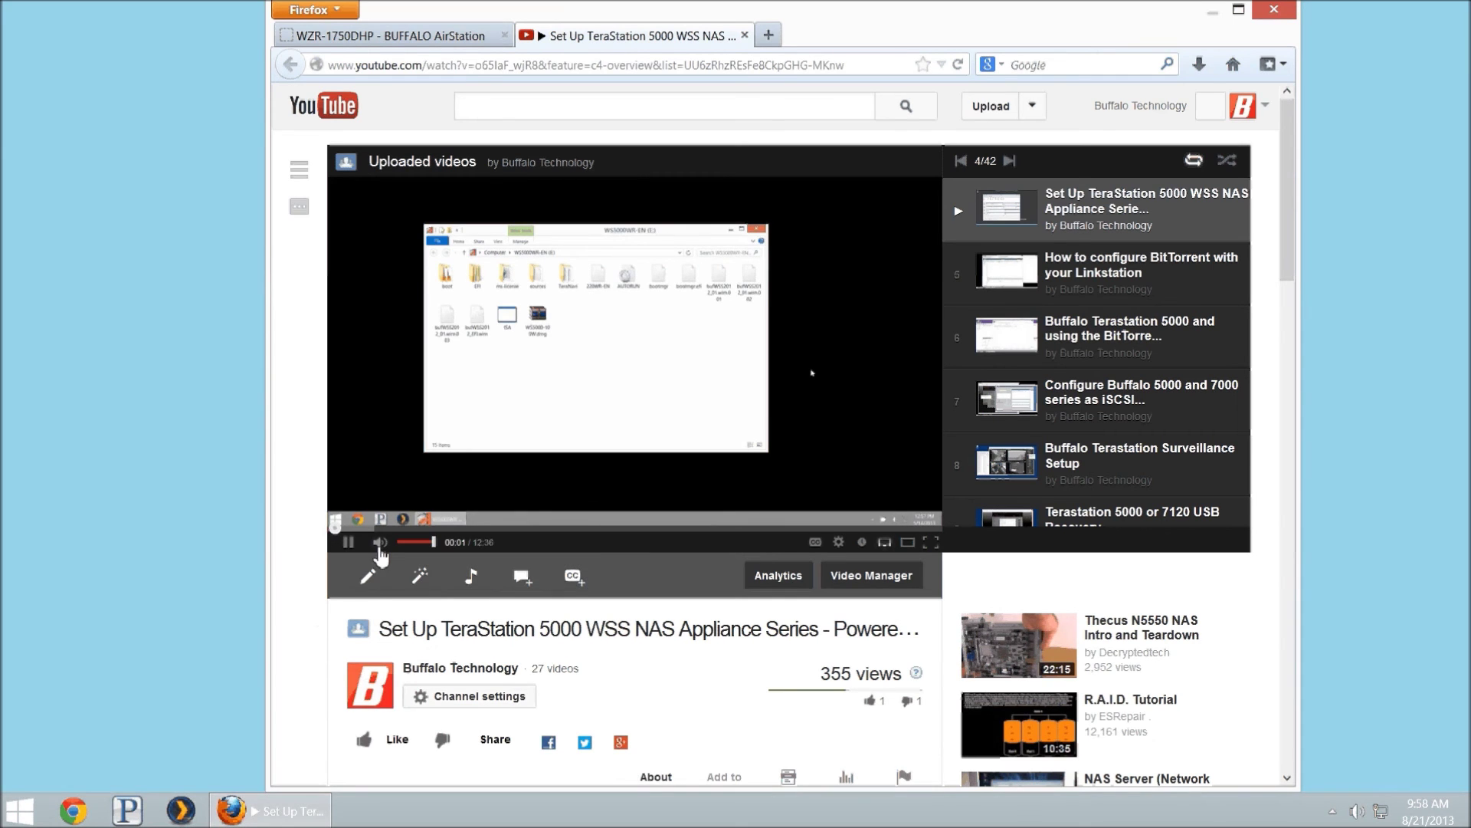
pyautogui.click(839, 542)
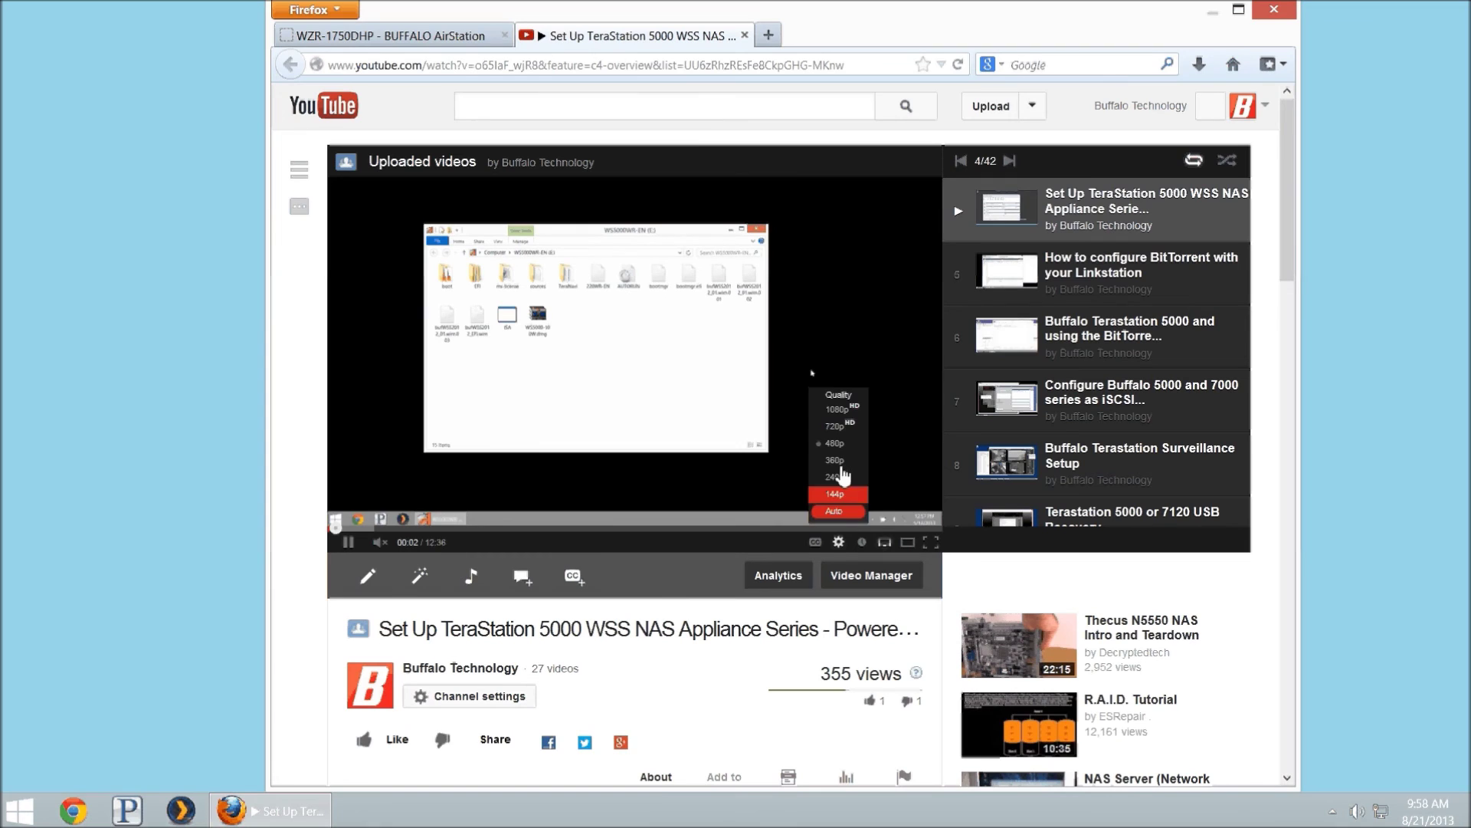
pyautogui.click(839, 420)
pyautogui.click(348, 34)
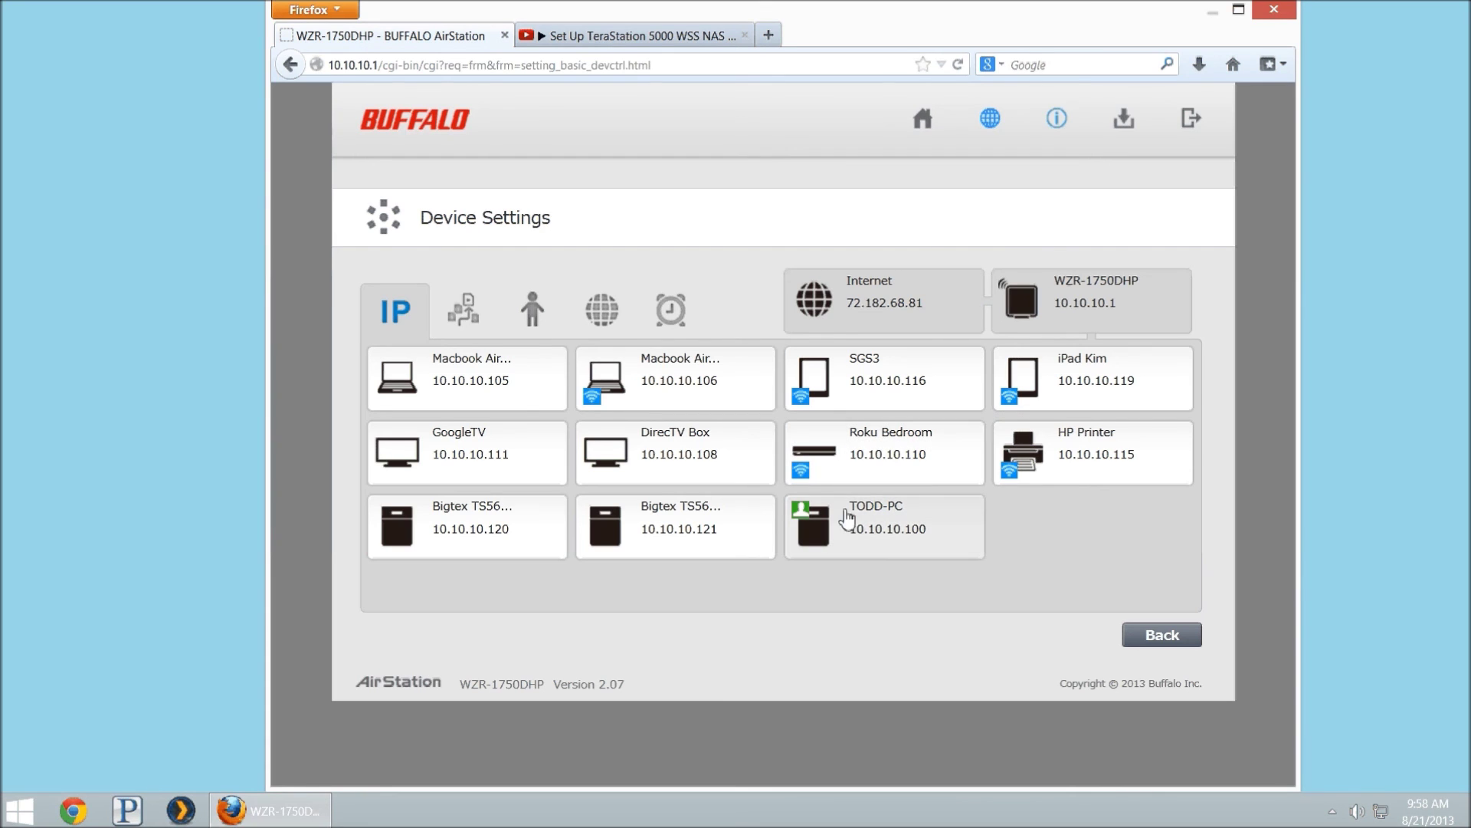
# Show per-device upload and download rates, then switch to the YouTube tab
pyautogui.click(459, 334)
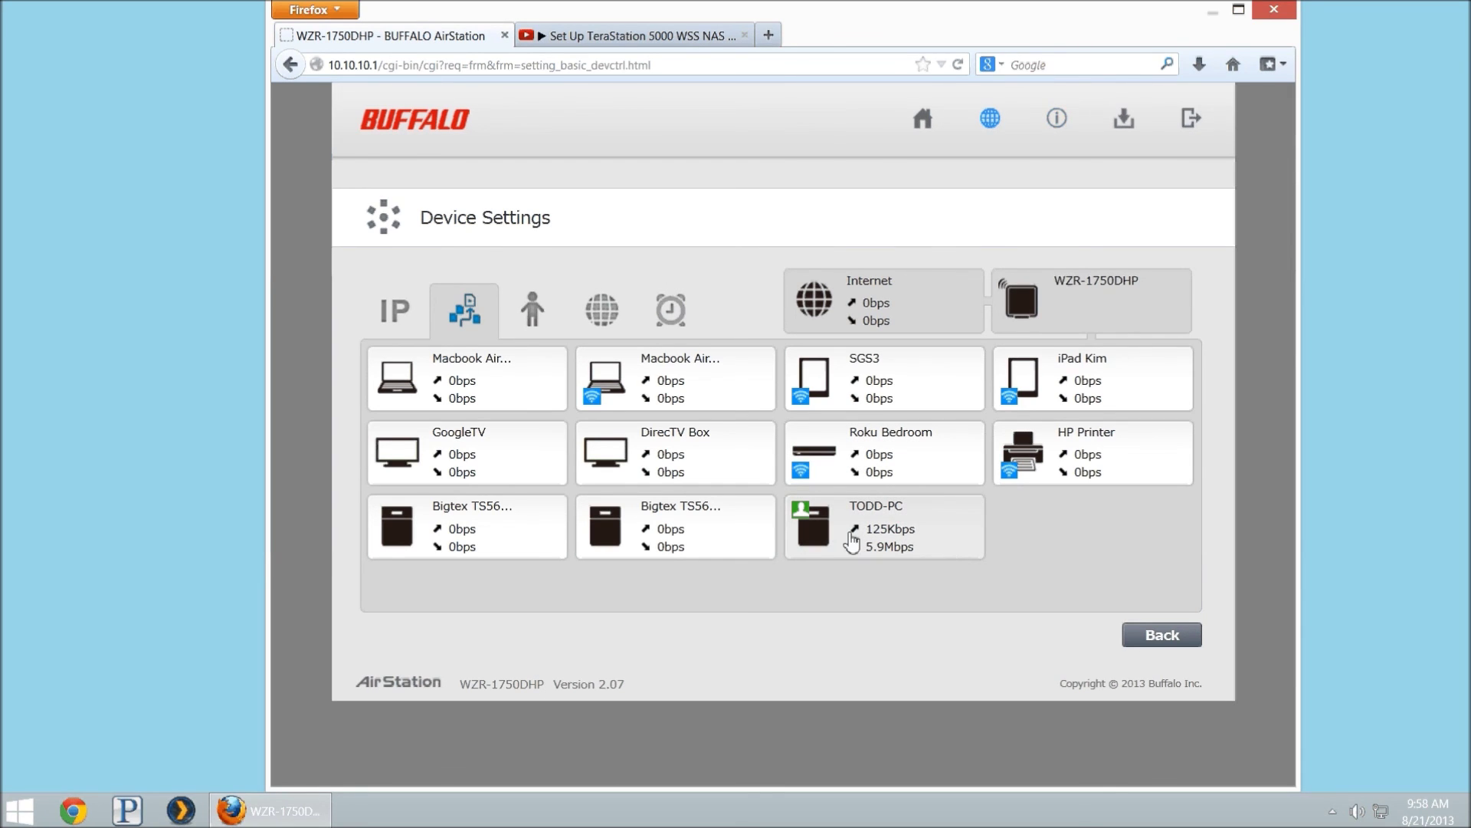
pyautogui.hotkey('ctrl', 'Tab')
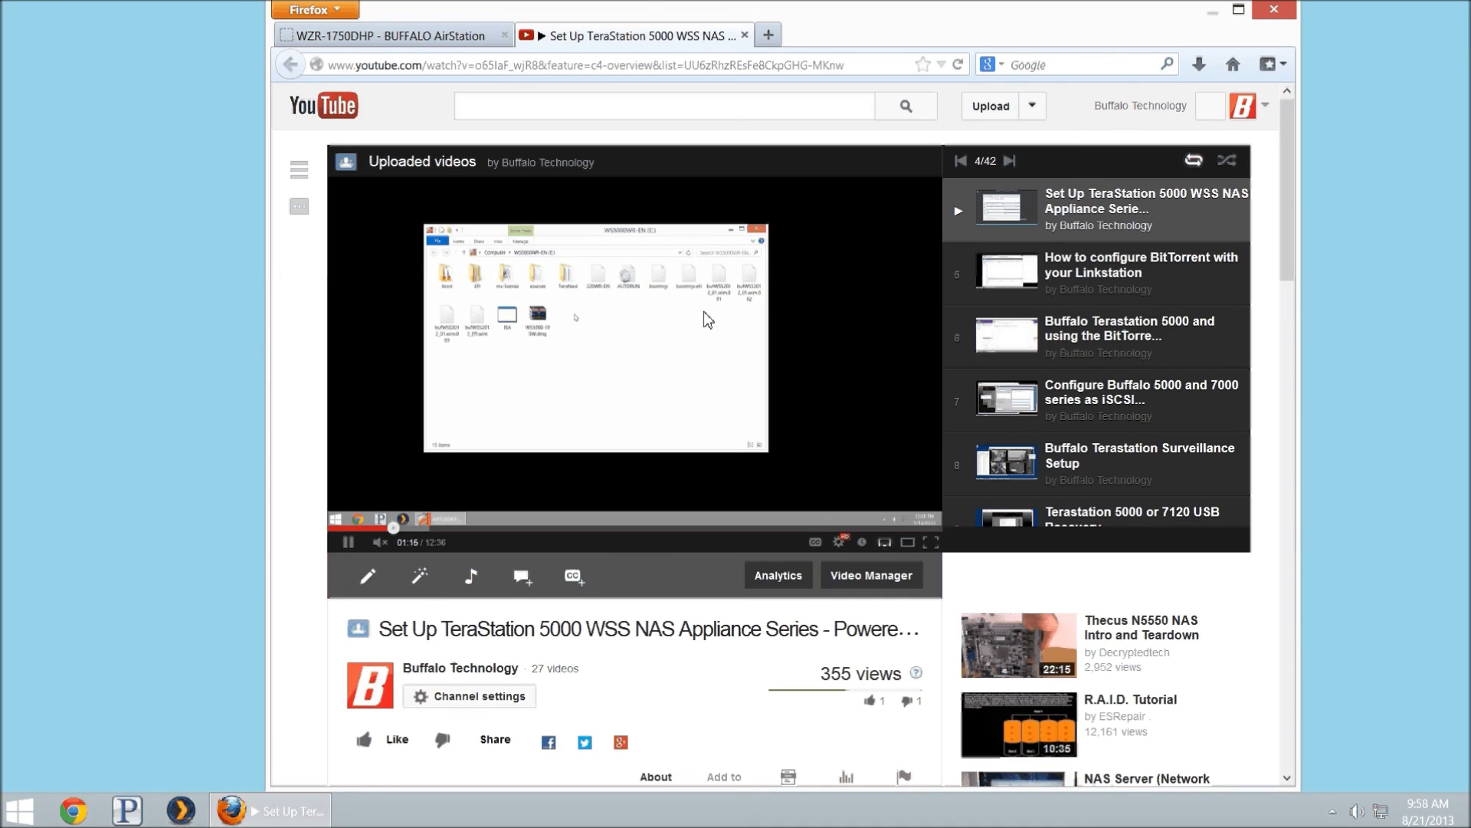
# Close the YouTube tab and reopen Priority Control QoS from the router dashboard
pyautogui.click(745, 36)
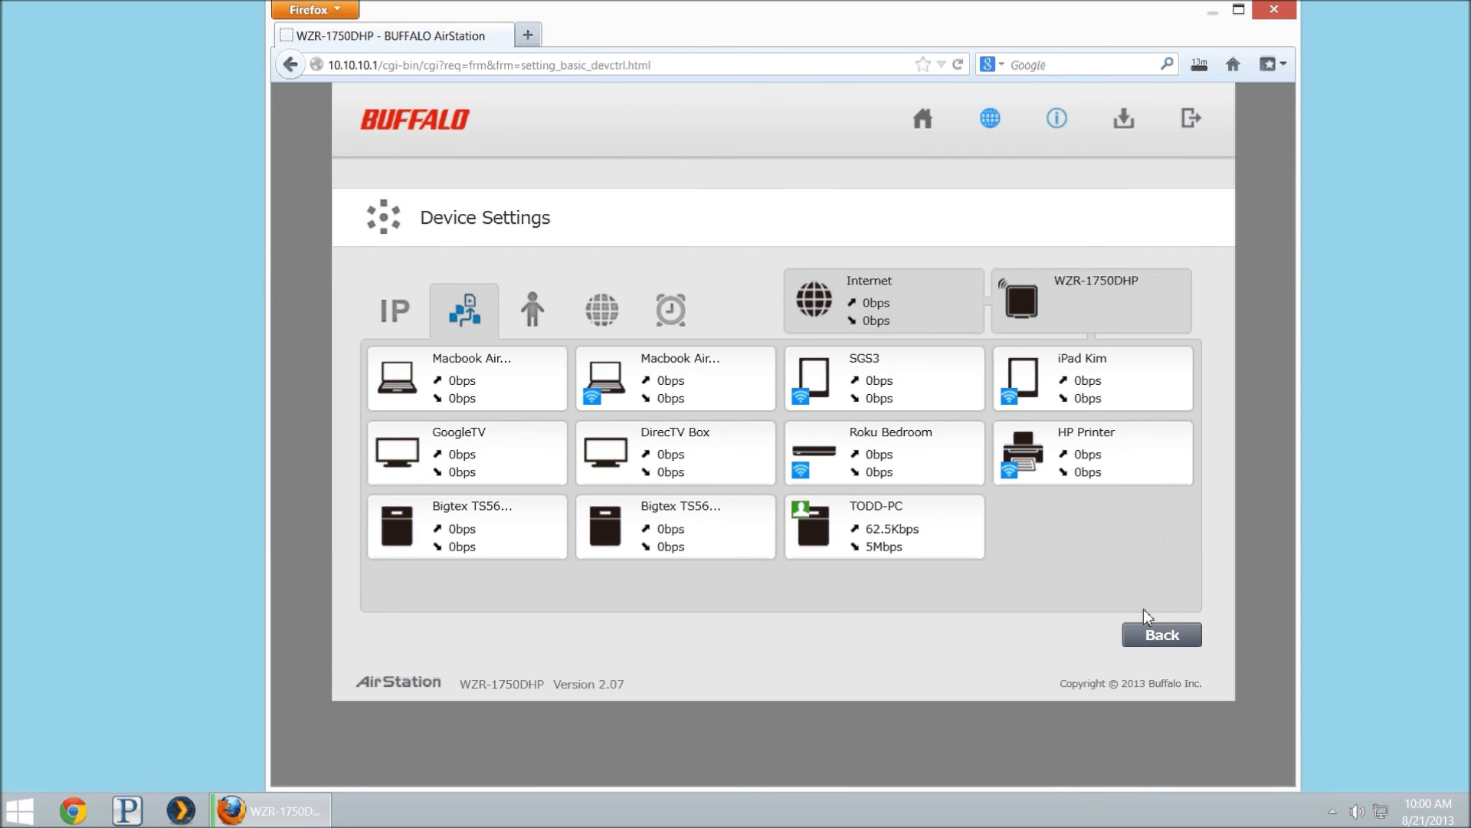
pyautogui.click(1162, 634)
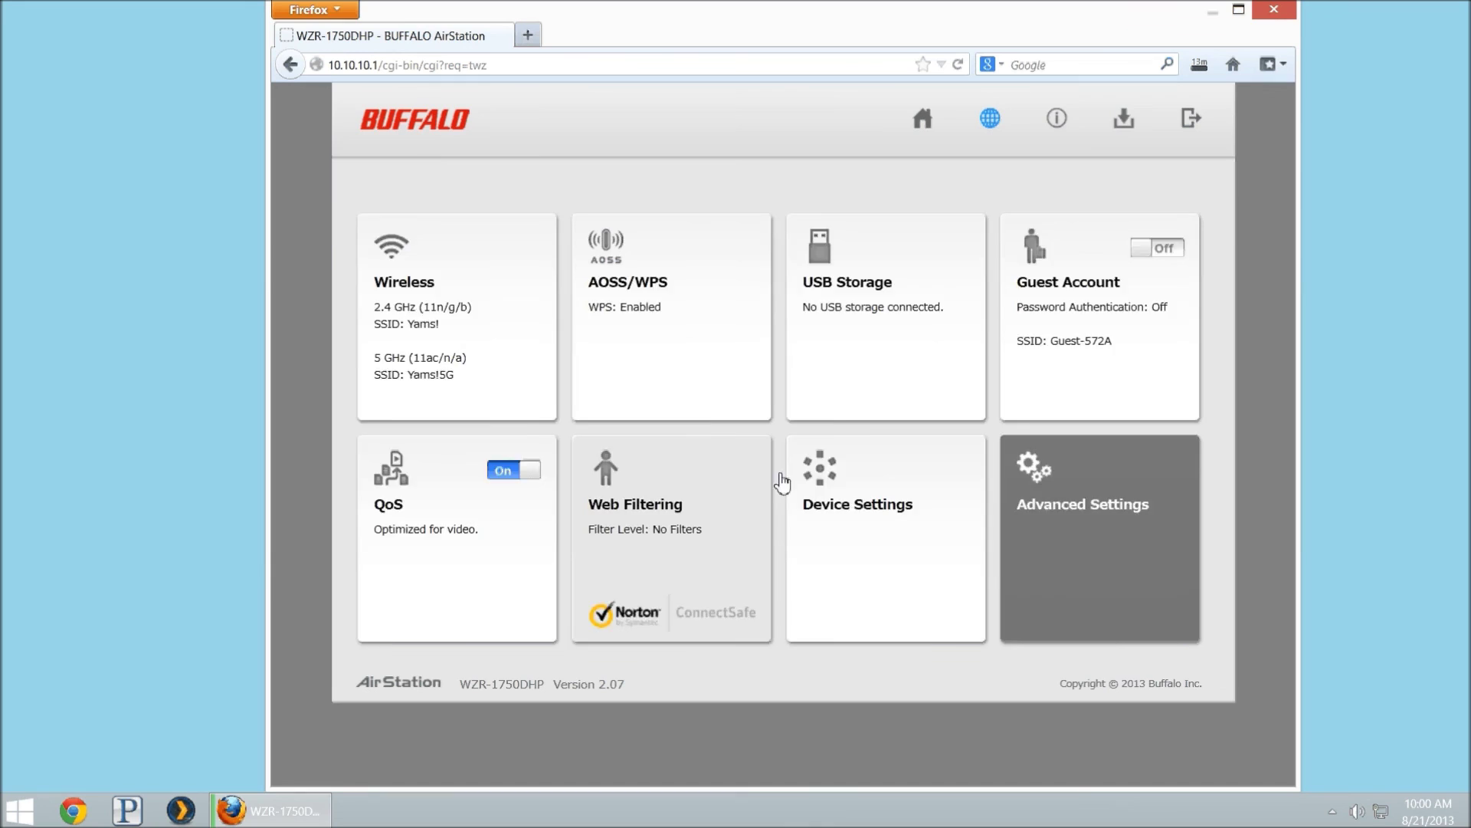
pyautogui.click(550, 546)
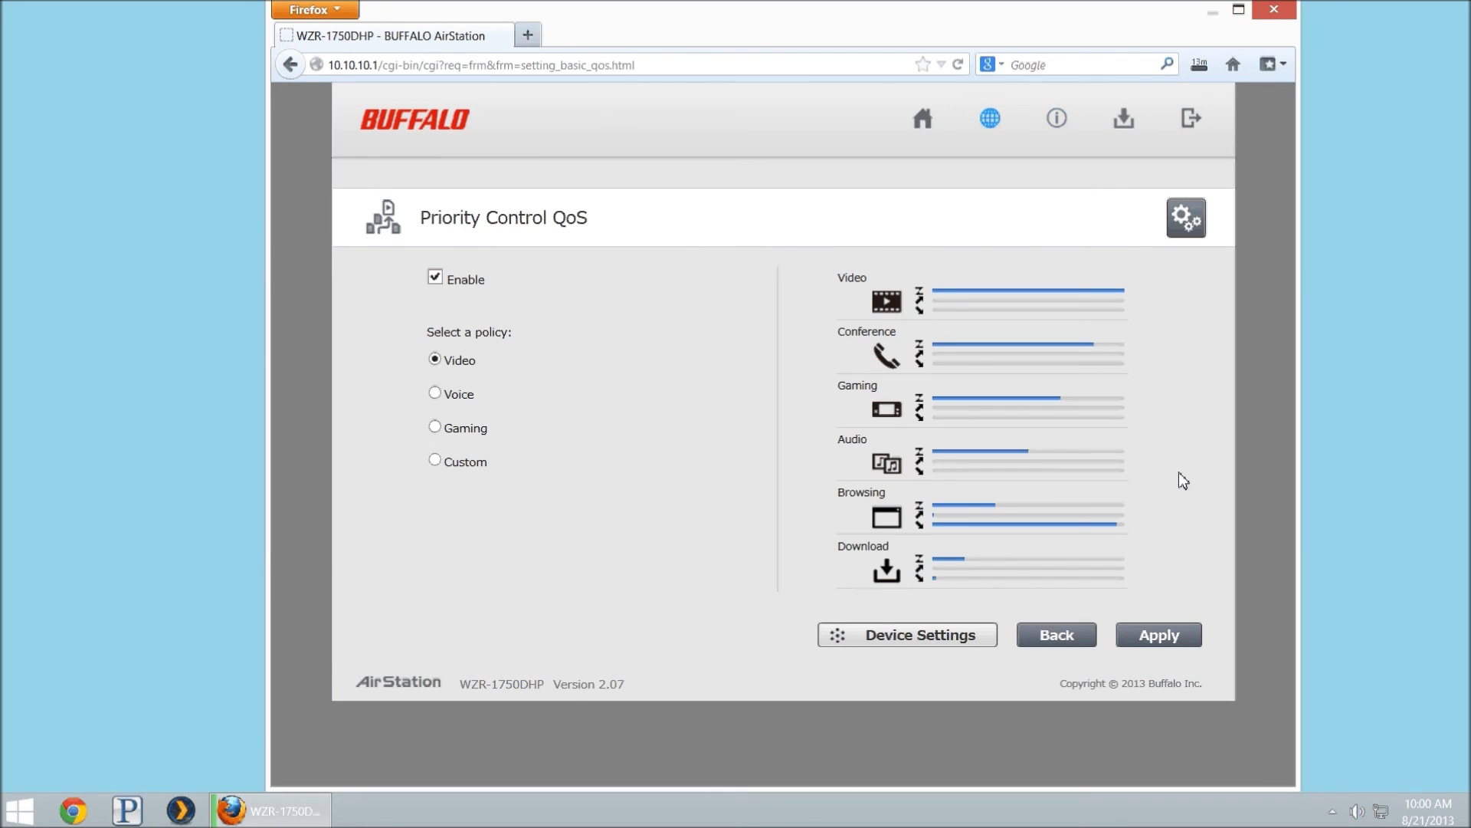